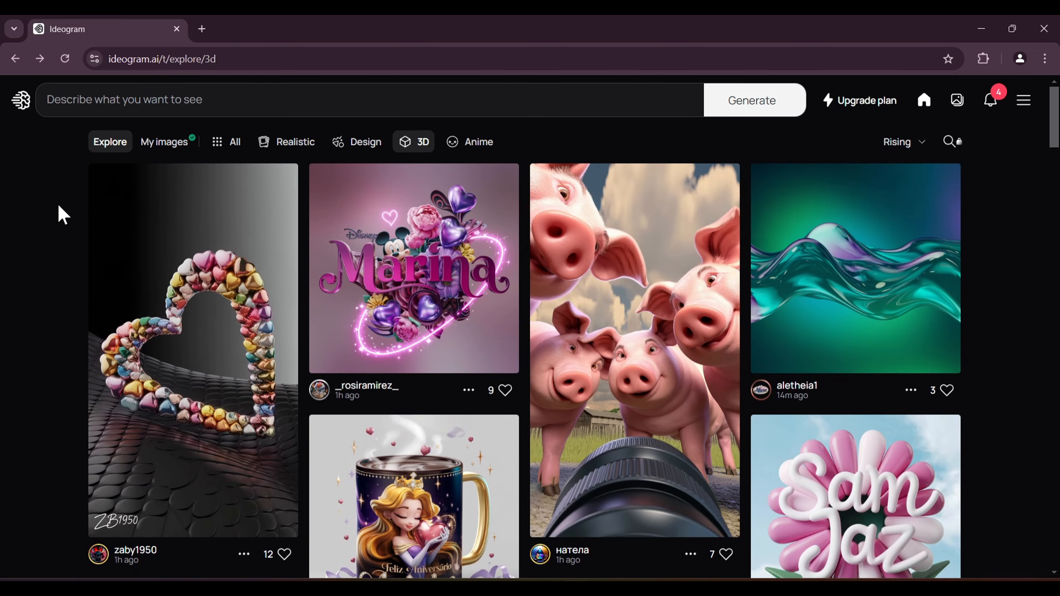
# Step: Generate an image from the copied t-shirt prompt describing a mountain range with the words "The Mountains Are Calling"
pyautogui.click(160, 93)
pyautogui.rightClick(157, 92)
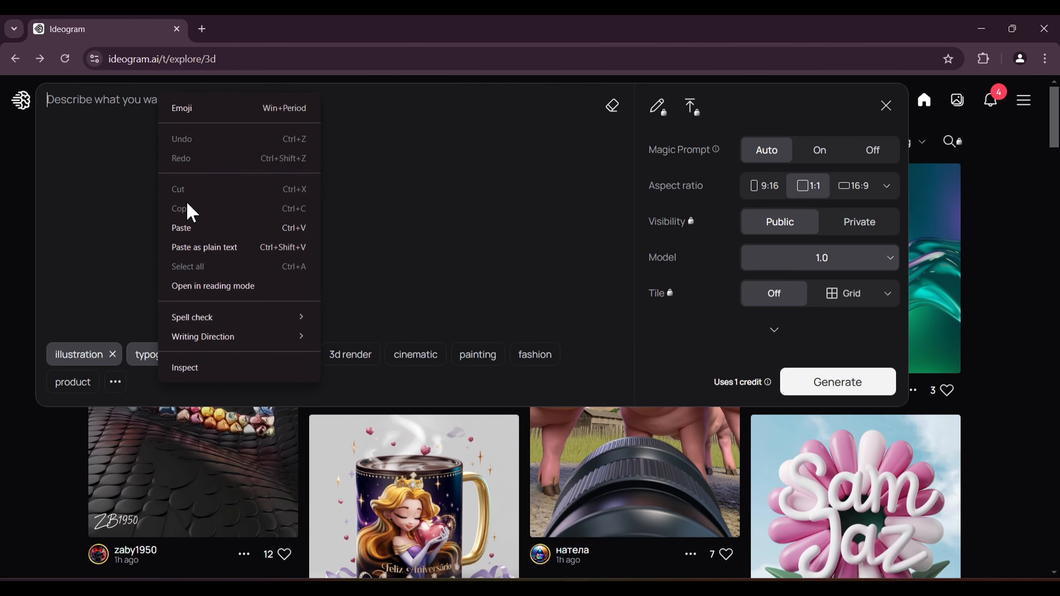
pyautogui.click(188, 228)
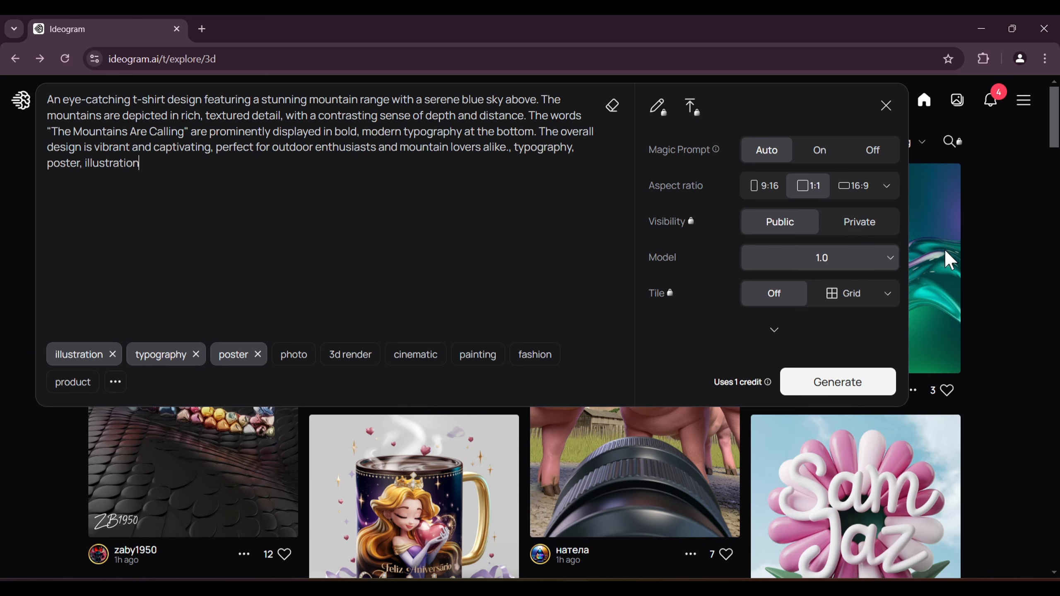
pyautogui.click(861, 388)
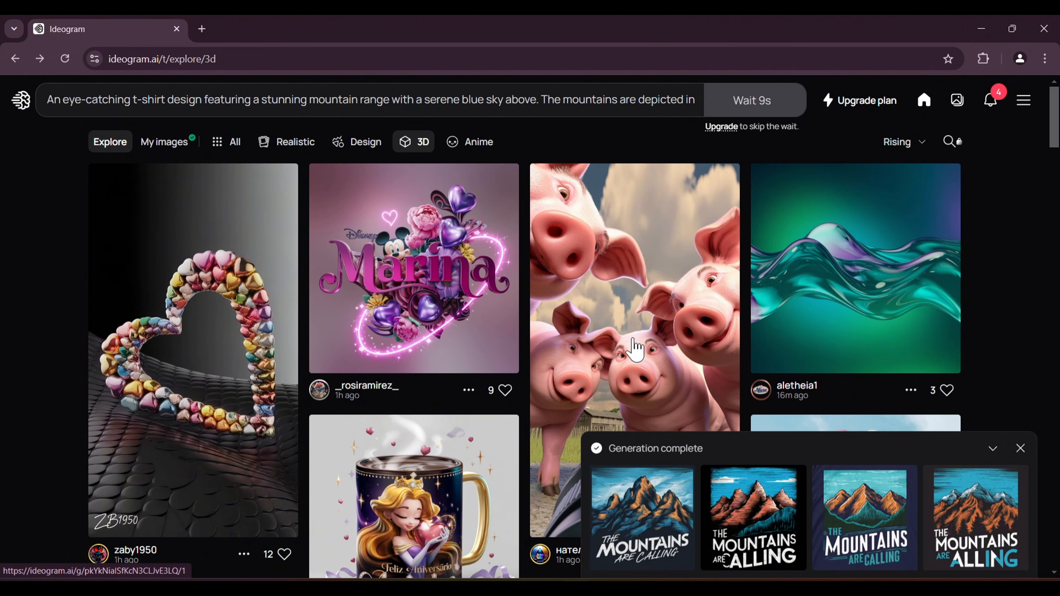
# Step: Compare the generated mountain t-shirt designs at full size and return to the cover design
pyautogui.click(677, 501)
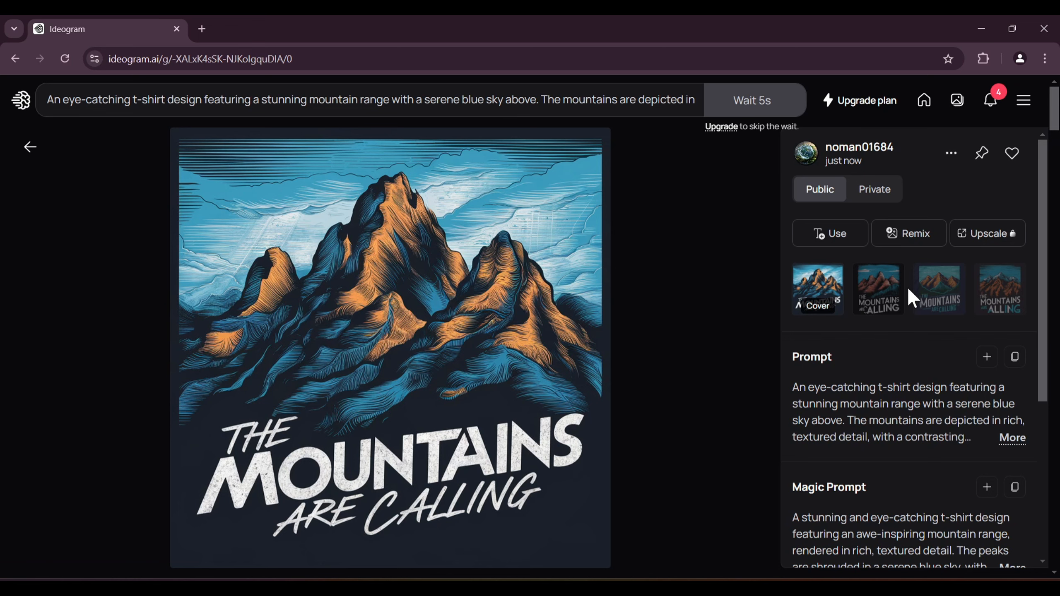
pyautogui.click(887, 301)
pyautogui.click(933, 303)
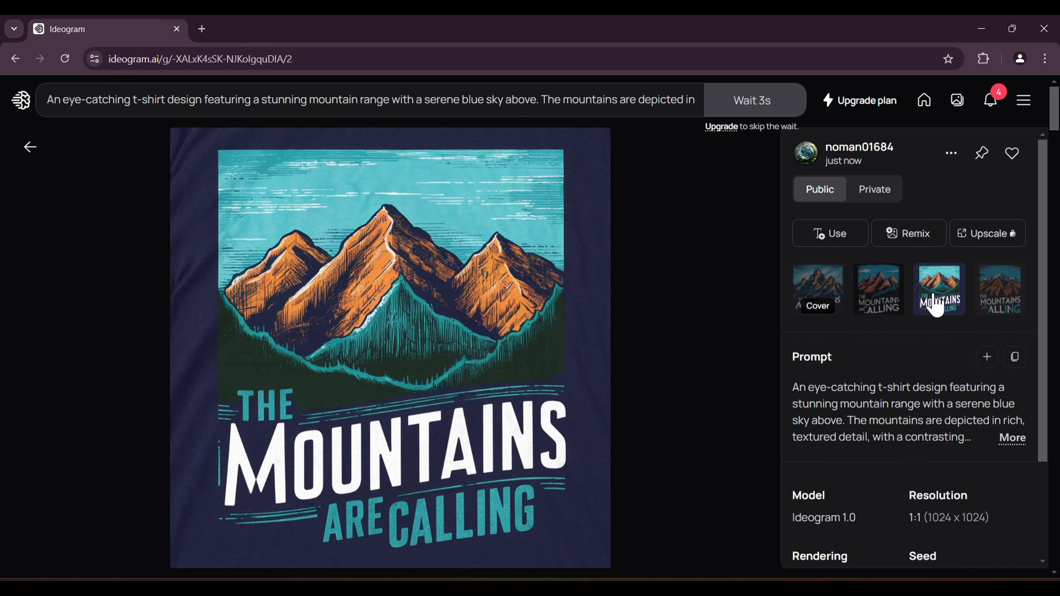
pyautogui.click(993, 300)
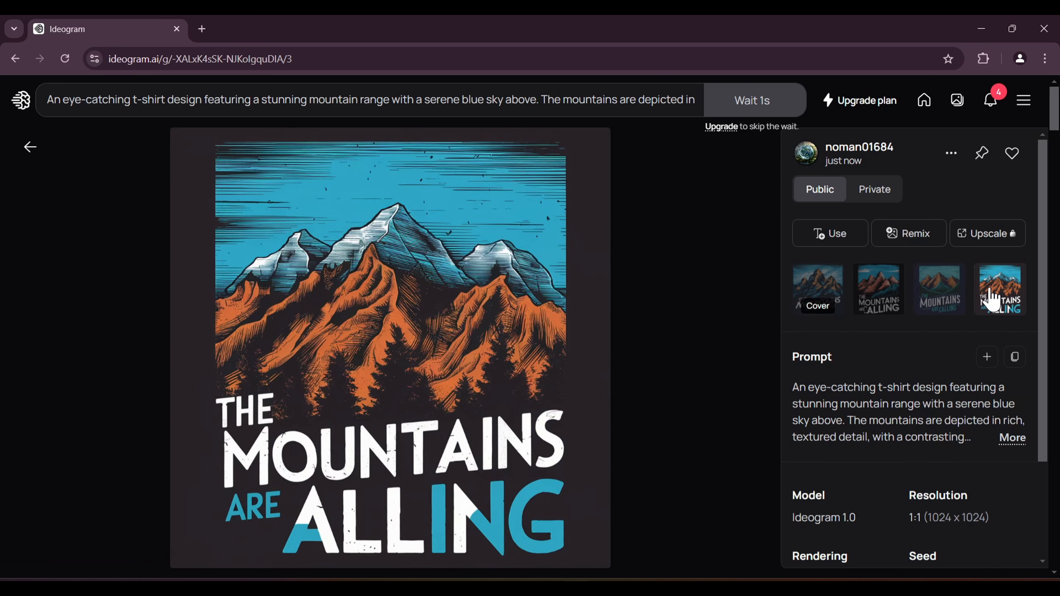
pyautogui.click(802, 301)
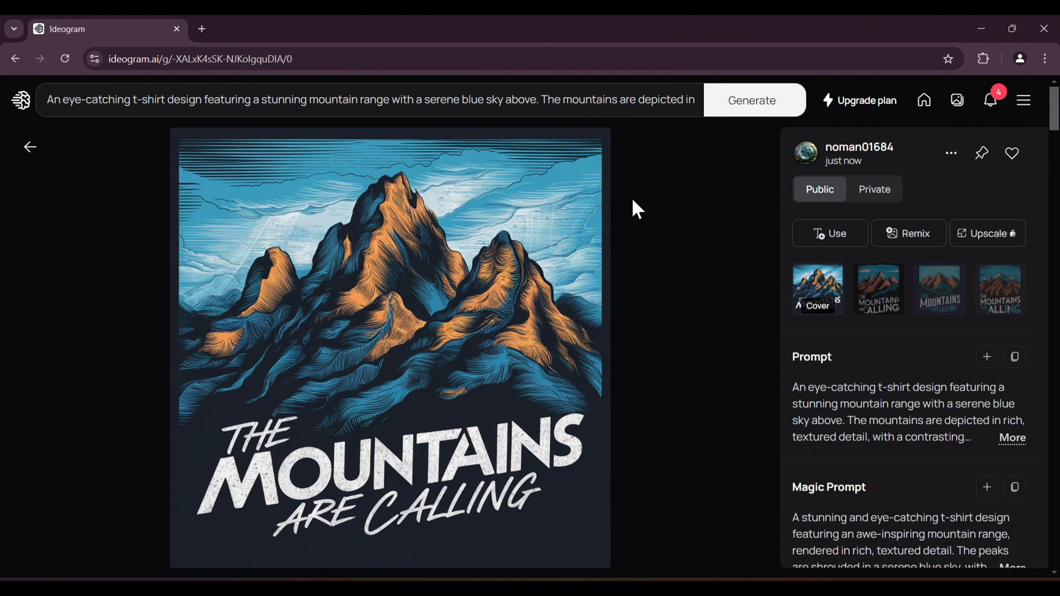
# Step: Download the cover mountain design as a JPEG (70% quality)
pyautogui.click(951, 157)
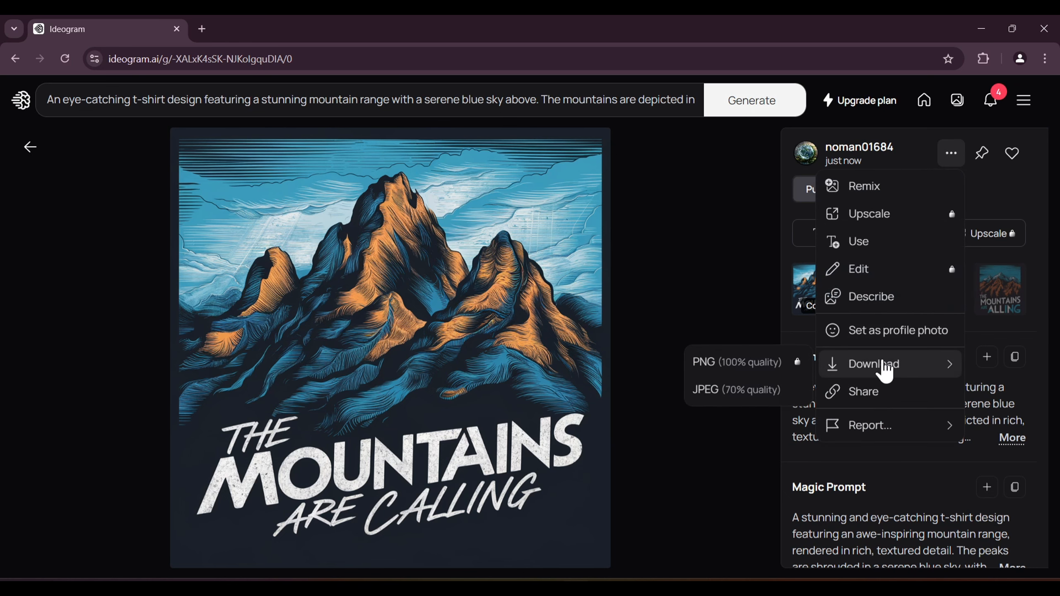
pyautogui.moveTo(839, 371)
pyautogui.click(739, 391)
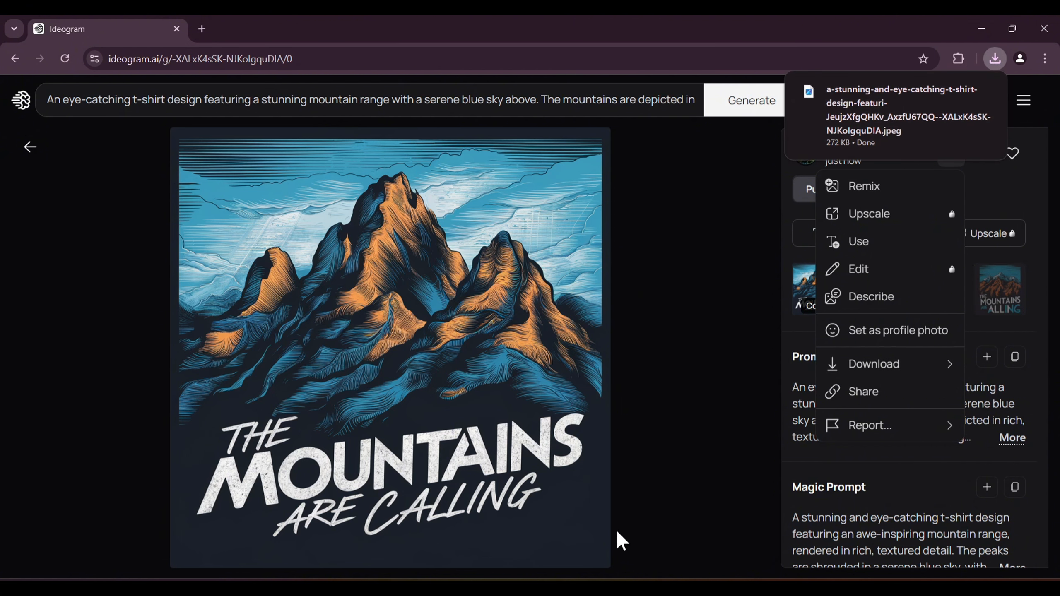
# Step: Switch to Adobe Illustrator and start setting up a new document
pyautogui.moveTo(605, 588)
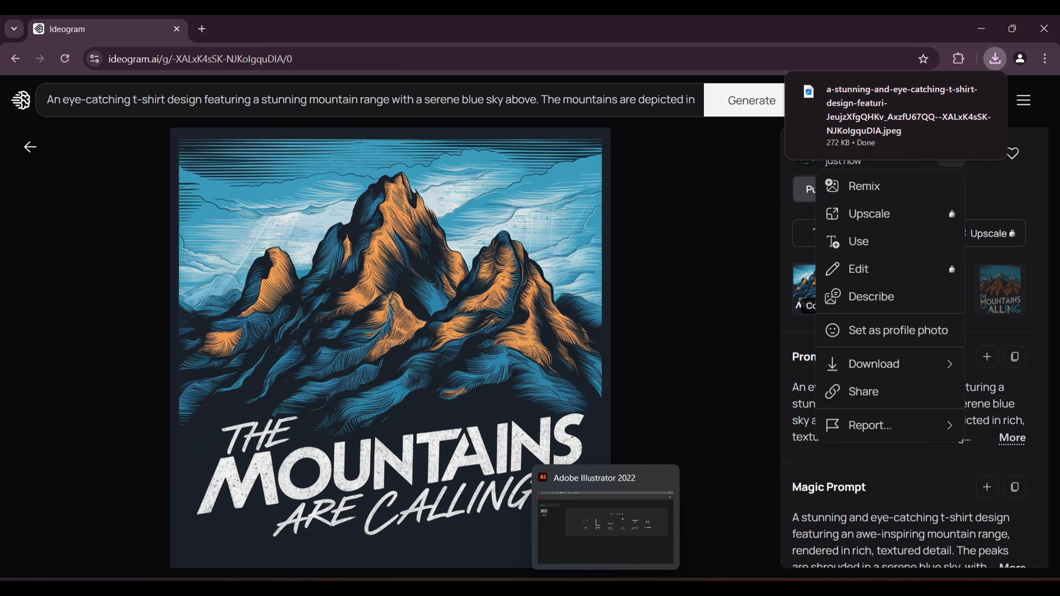
pyautogui.click(606, 529)
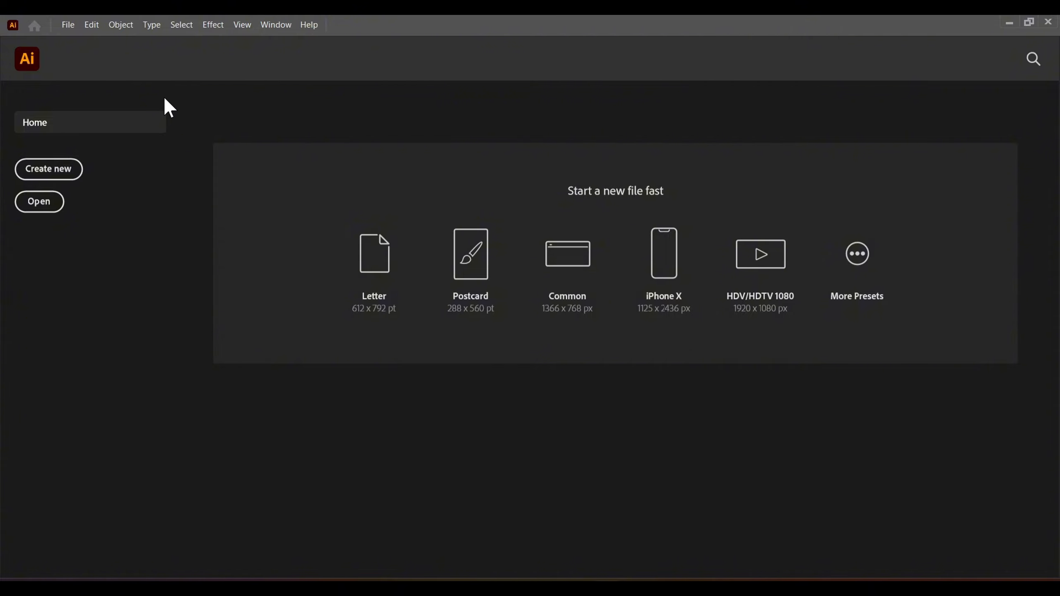
pyautogui.click(69, 26)
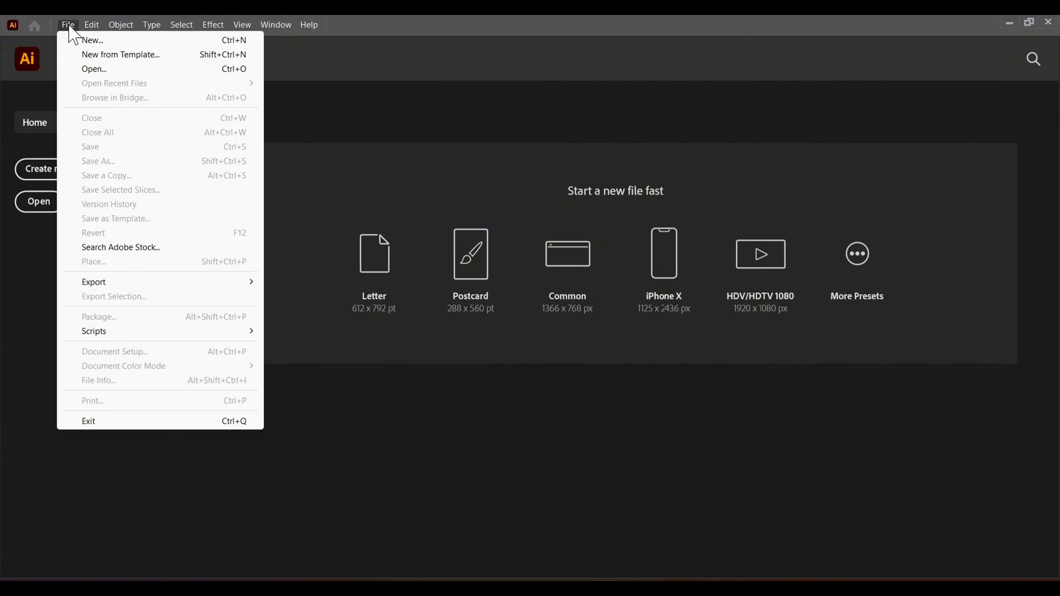
pyautogui.click(89, 41)
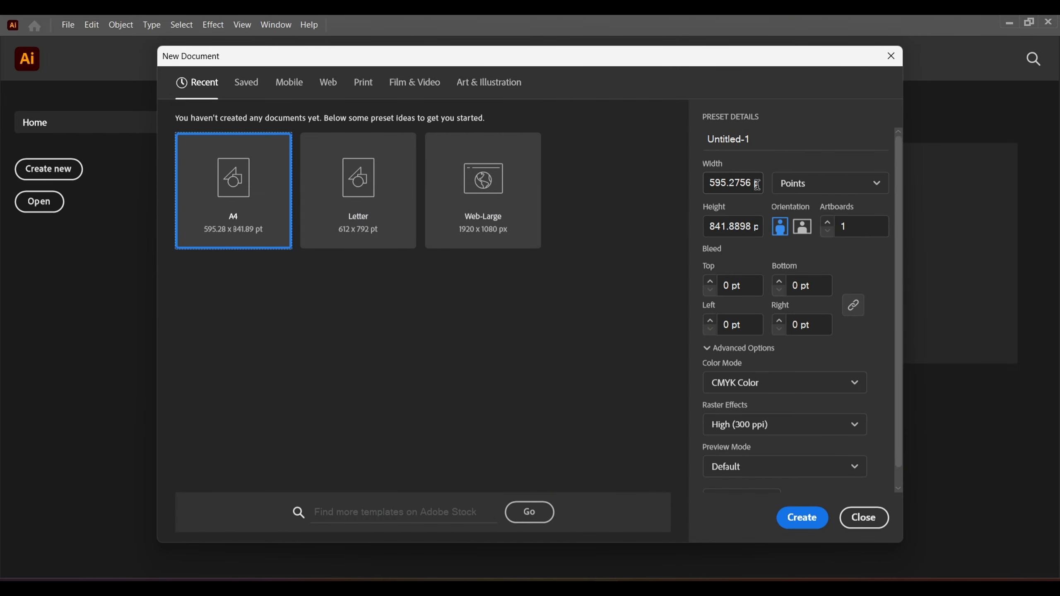
# Step: Set the new document's units to inches, with a width of 12 in and a height of 16 in
pyautogui.click(802, 187)
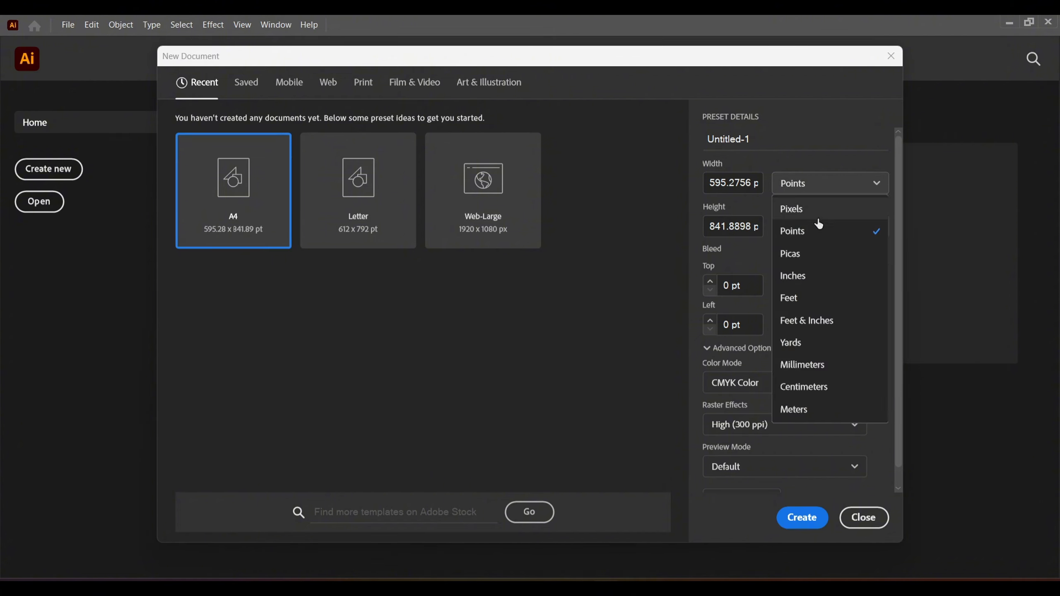
pyautogui.click(806, 276)
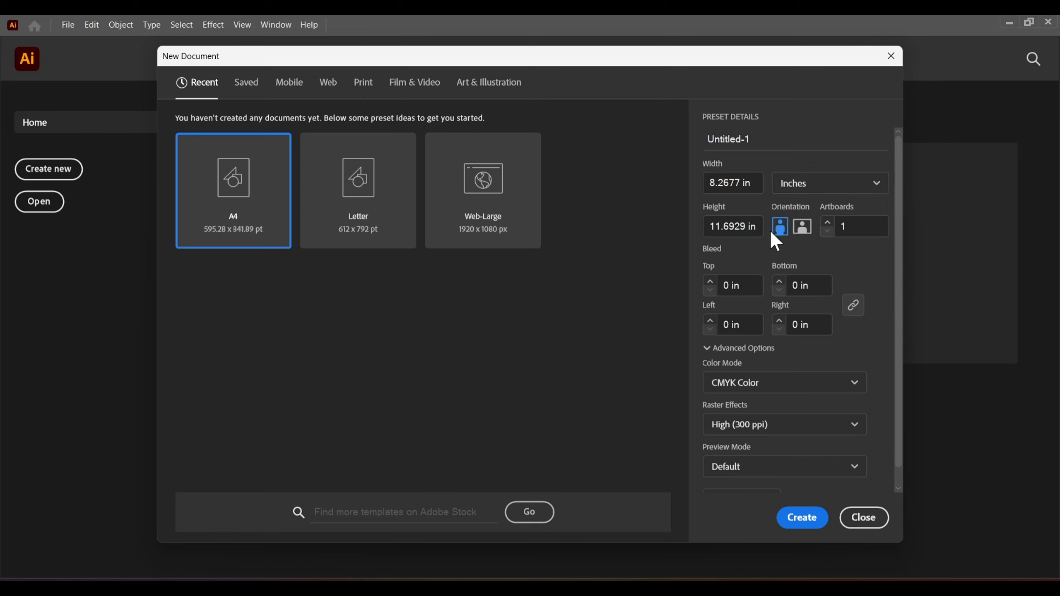
pyautogui.doubleClick(737, 180)
pyautogui.write('12')
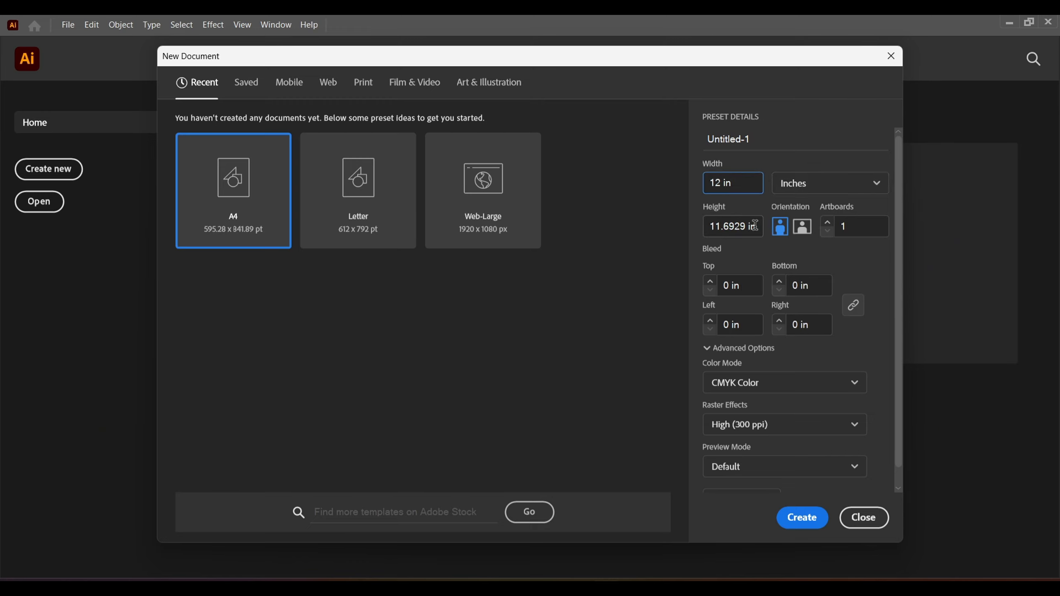
pyautogui.doubleClick(749, 226)
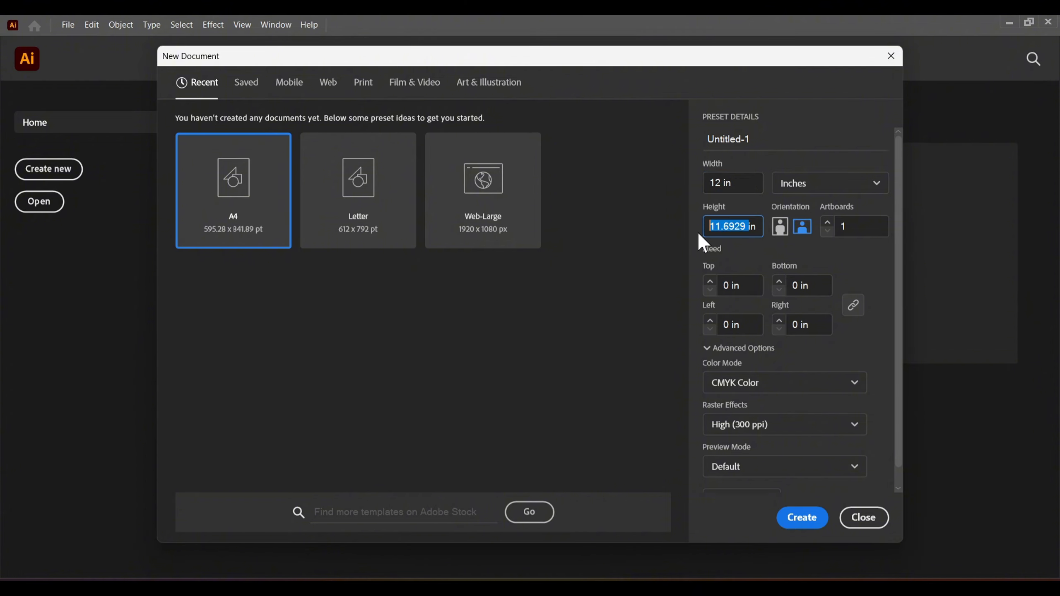
pyautogui.write('16')
# Step: Set the color mode to RGB Color, keep raster effects at High (300 ppi), and create the document
pyautogui.click(742, 386)
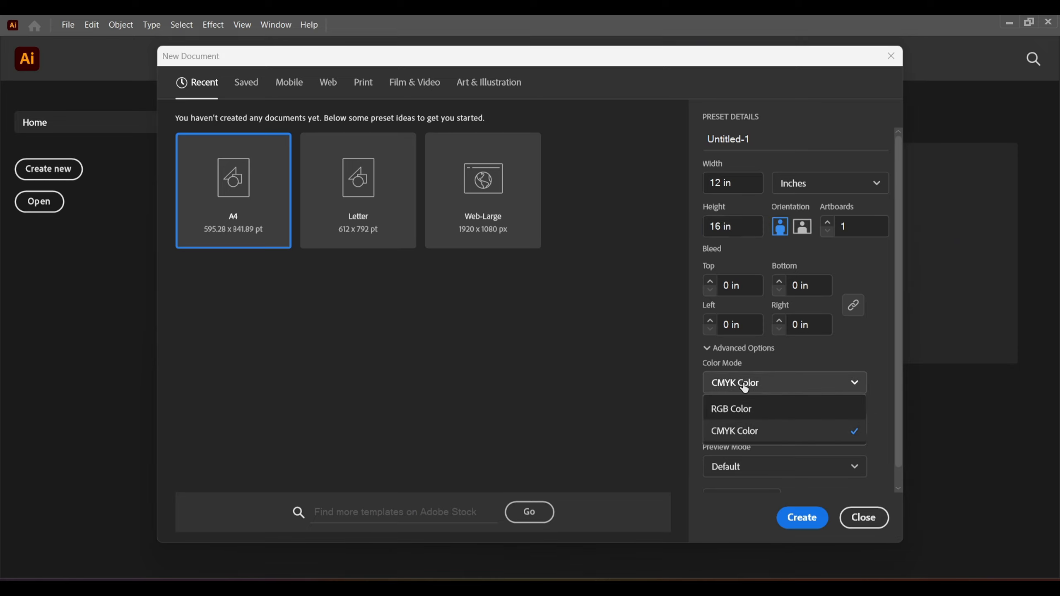
pyautogui.click(753, 406)
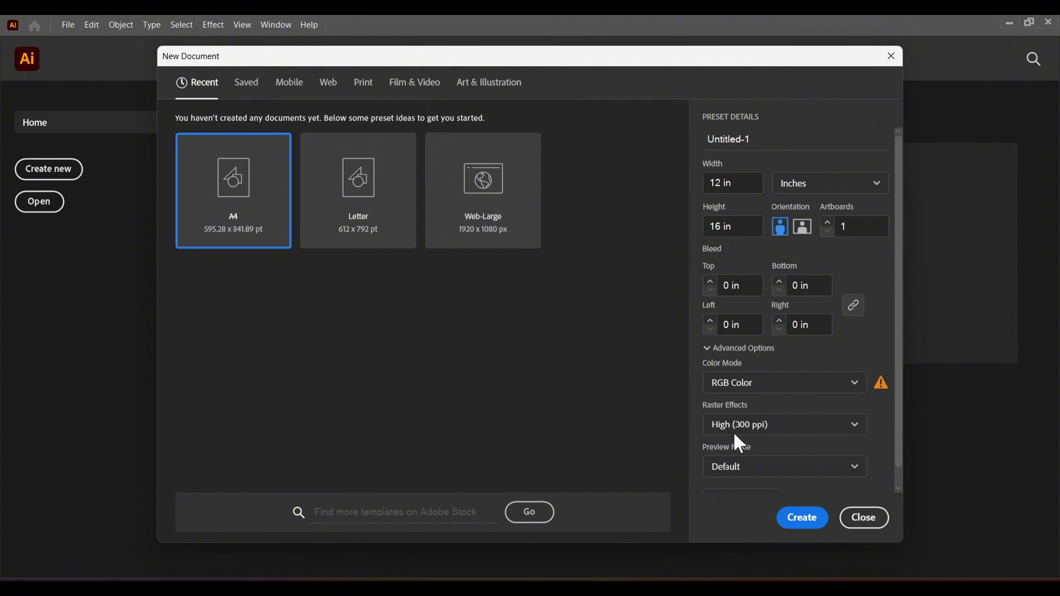
pyautogui.click(801, 427)
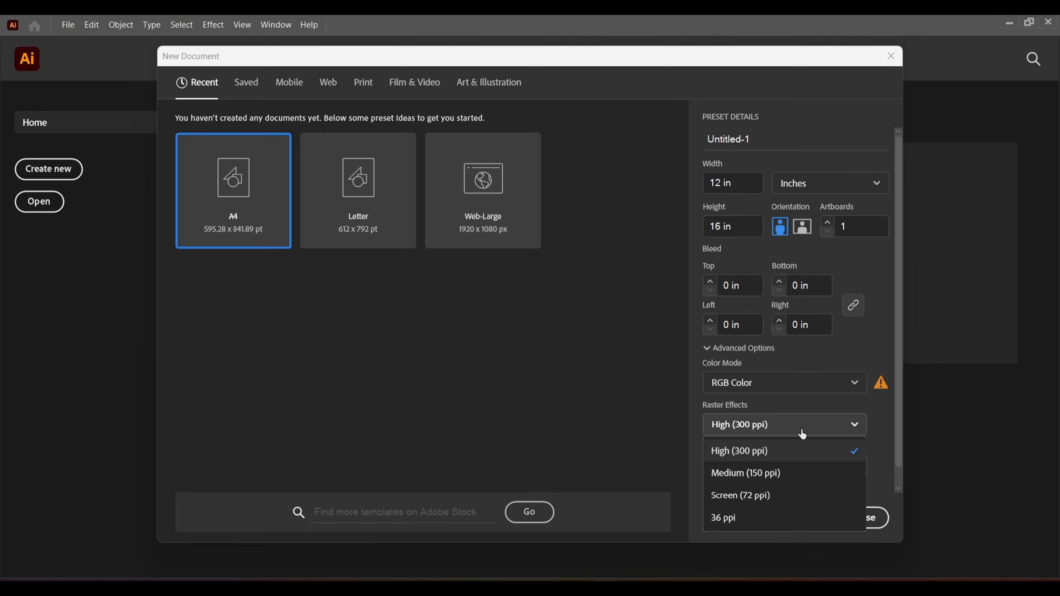
pyautogui.click(802, 435)
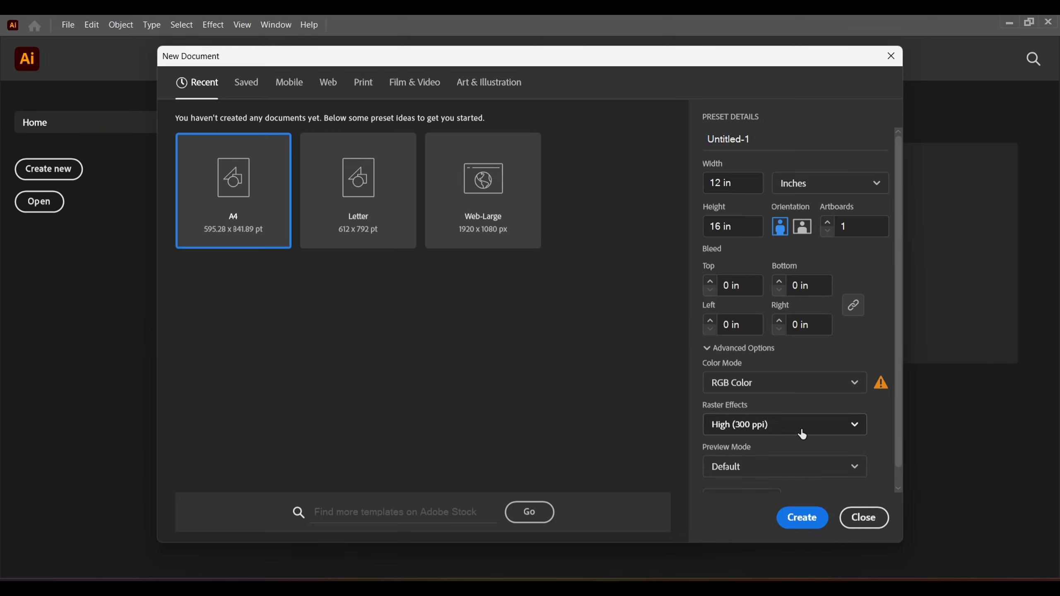
pyautogui.click(801, 521)
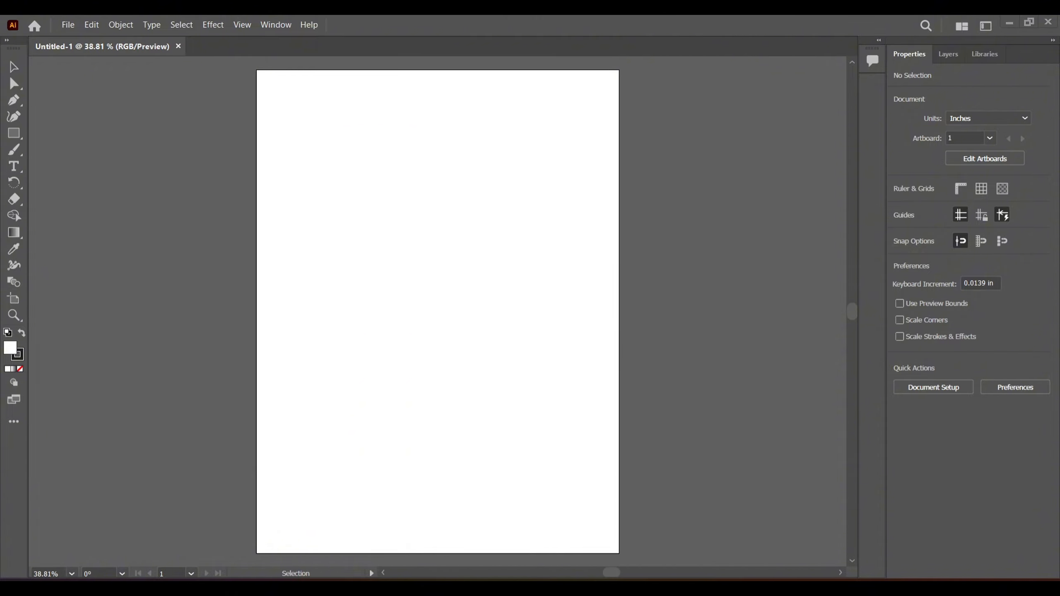
# Step: Place the downloaded mountain image from the Downloads folder into the document and move it over the artboard
pyautogui.click(396, 588)
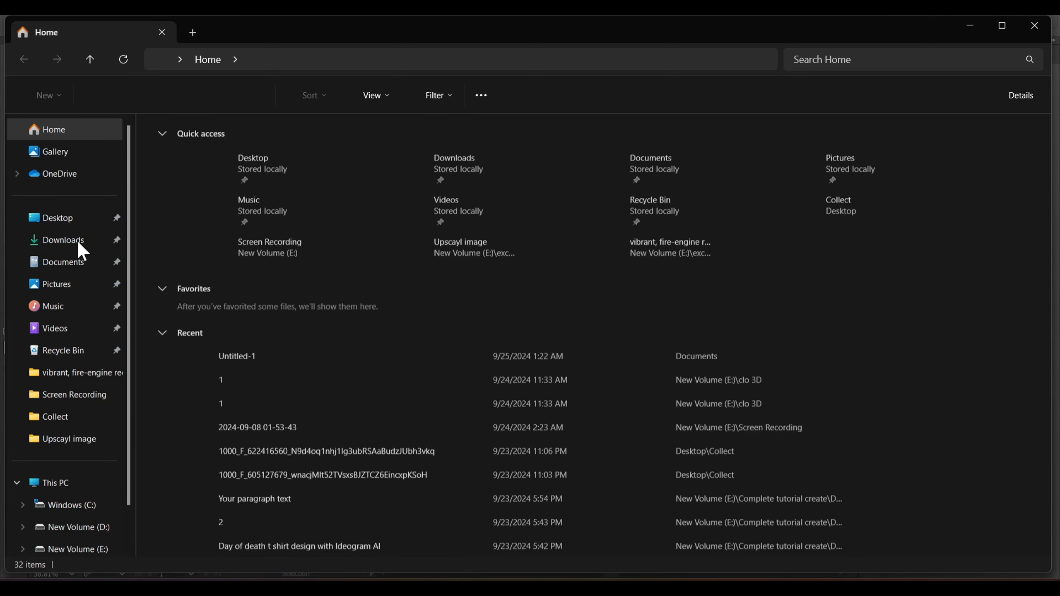
pyautogui.click(73, 248)
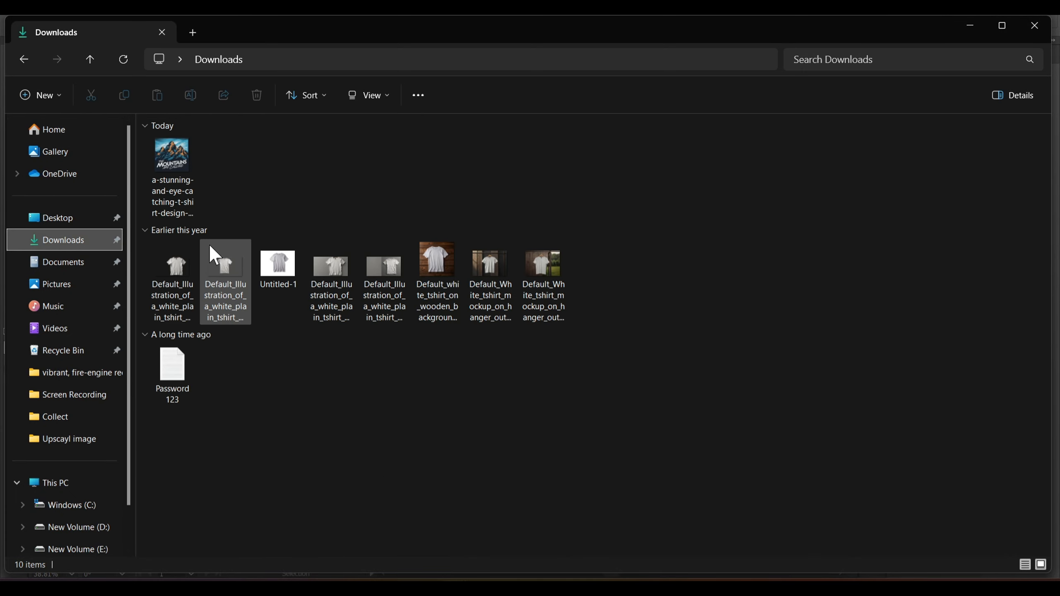
pyautogui.moveTo(174, 175); pyautogui.dragTo(575, 295)
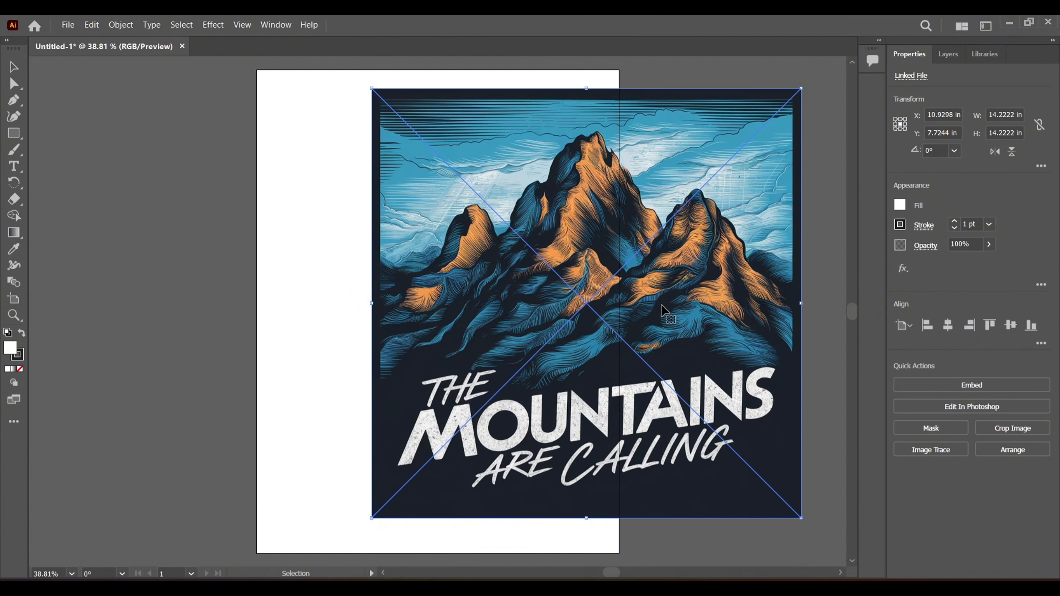
pyautogui.moveTo(436, 314); pyautogui.dragTo(306, 338)
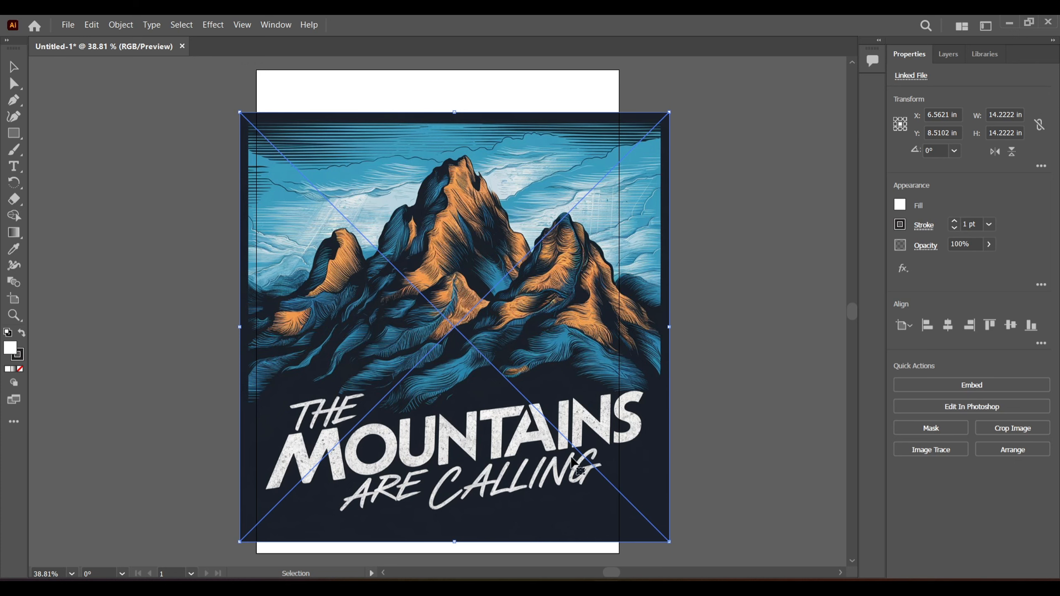
# Step: Bring up the Image Trace settings beside the artwork and scale the placed image down to about 8.26 in square
pyautogui.click(268, 27)
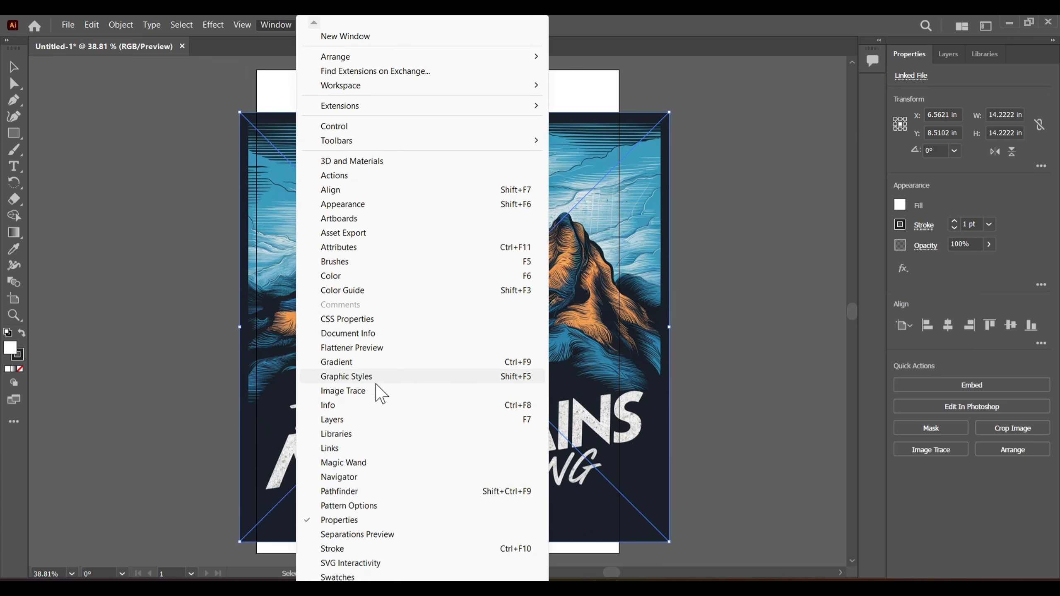
pyautogui.click(345, 392)
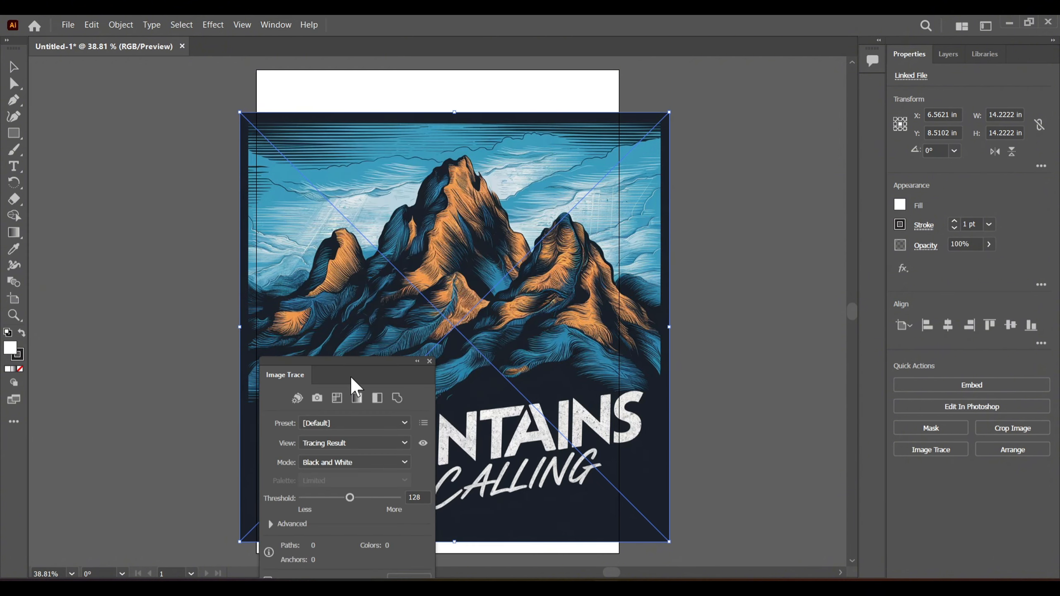
pyautogui.moveTo(352, 378)
pyautogui.mouseDown()
pyautogui.moveTo(523, 355)
pyautogui.moveTo(747, 301)
pyautogui.mouseUp()
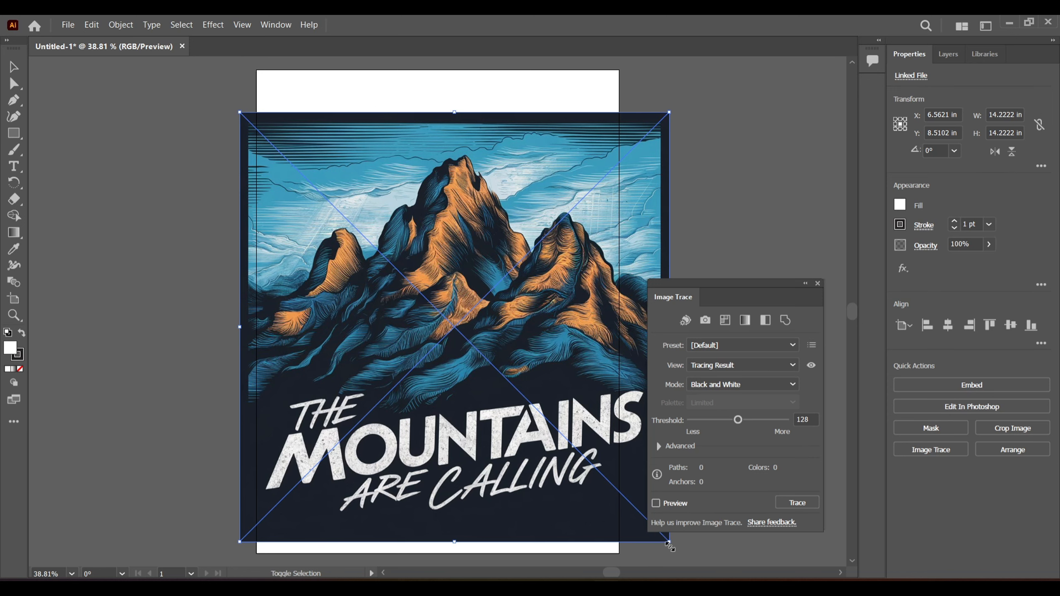
pyautogui.moveTo(669, 546); pyautogui.dragTo(604, 452)
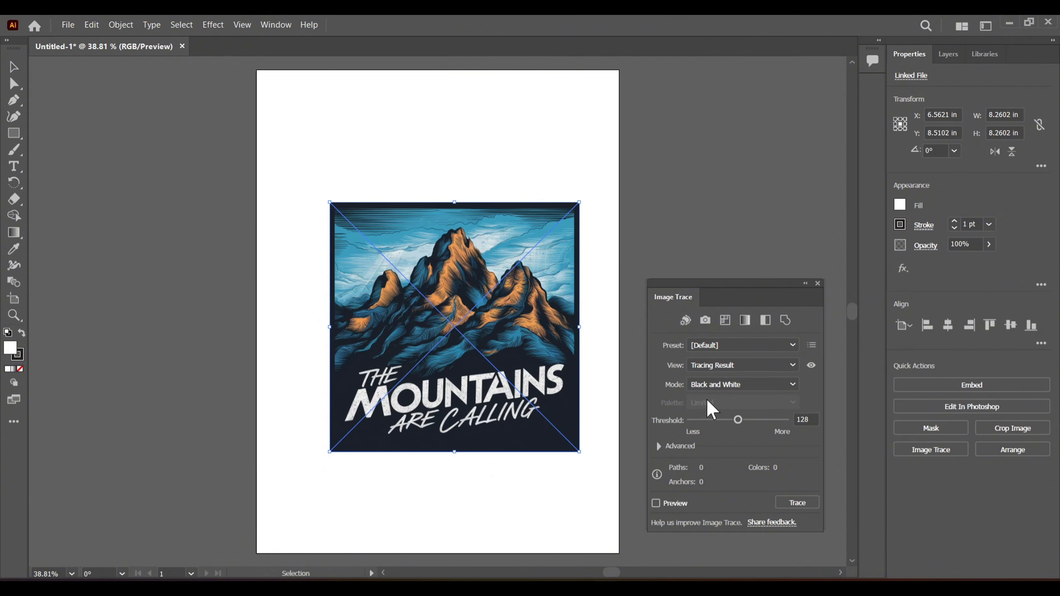
# Step: Trace the mountain image in Color mode with the preview on, and close the Image Trace settings
pyautogui.click(714, 385)
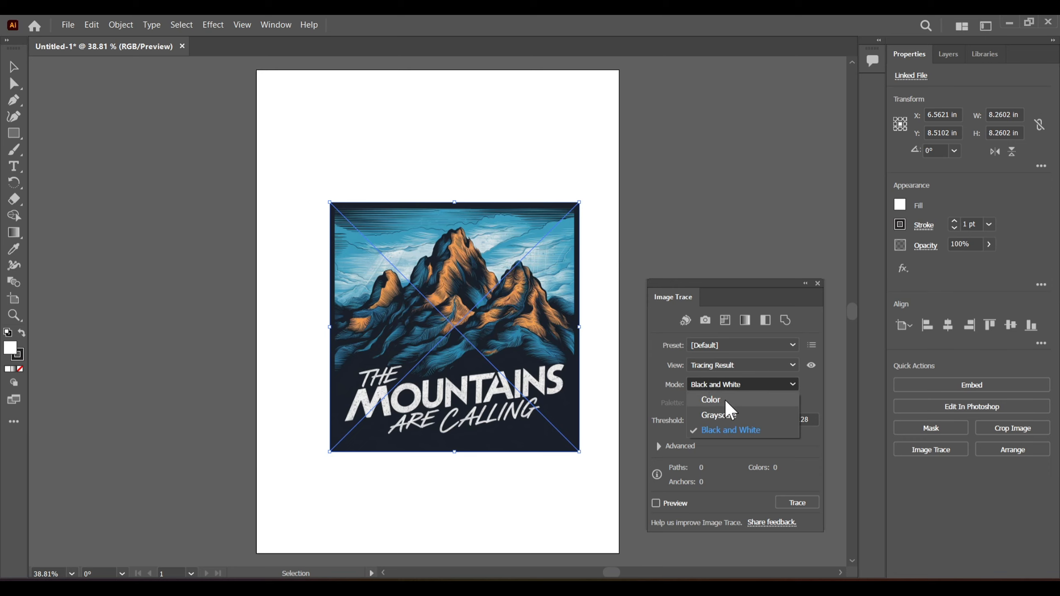
pyautogui.click(726, 400)
pyautogui.click(657, 504)
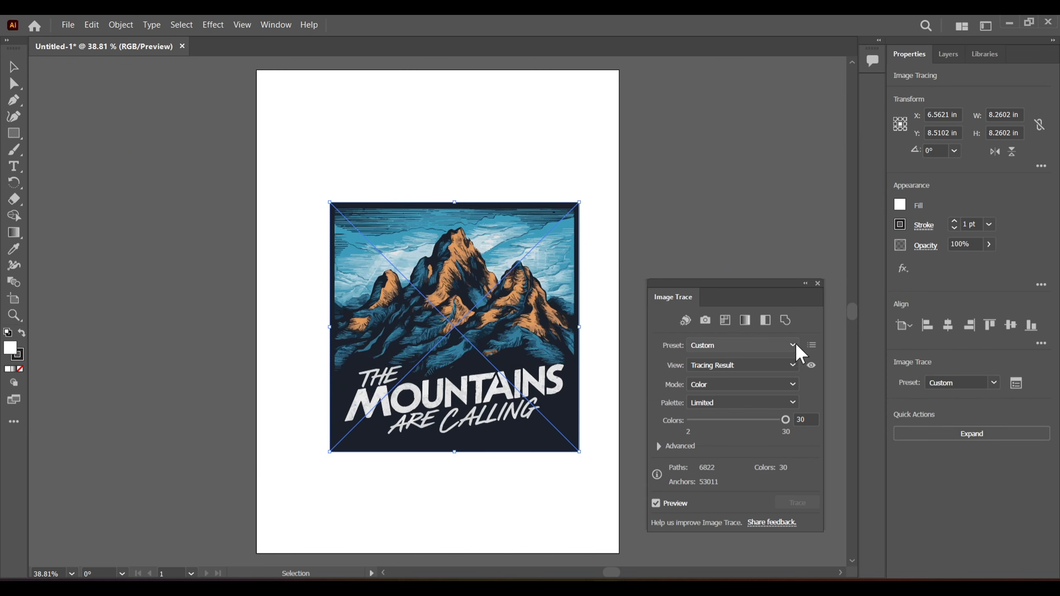
pyautogui.click(816, 284)
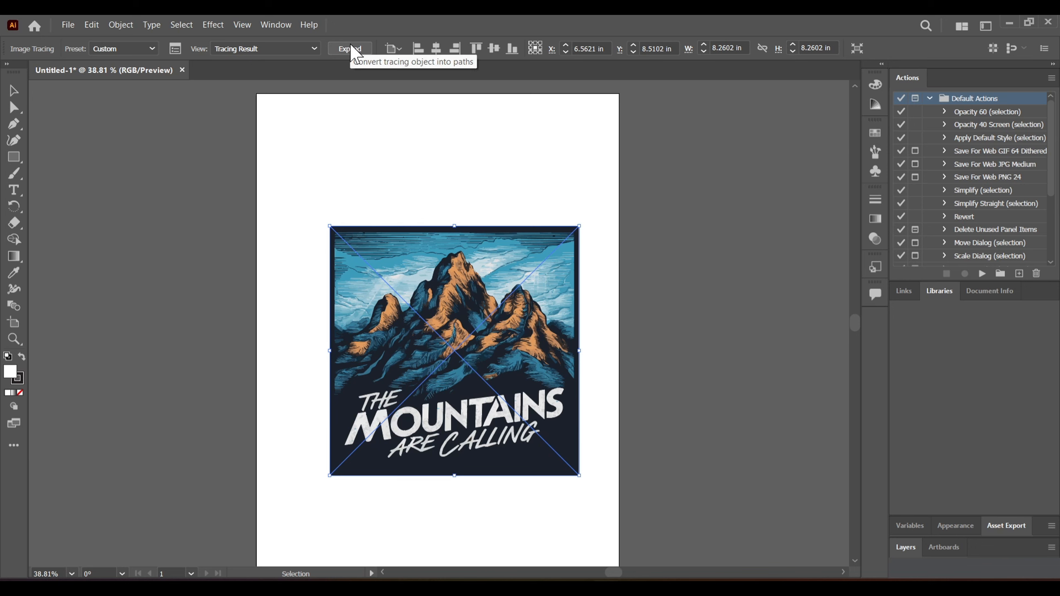
# Step: Expand the traced mountain image into paths, ungroup the result, and deselect it
pyautogui.click(352, 48)
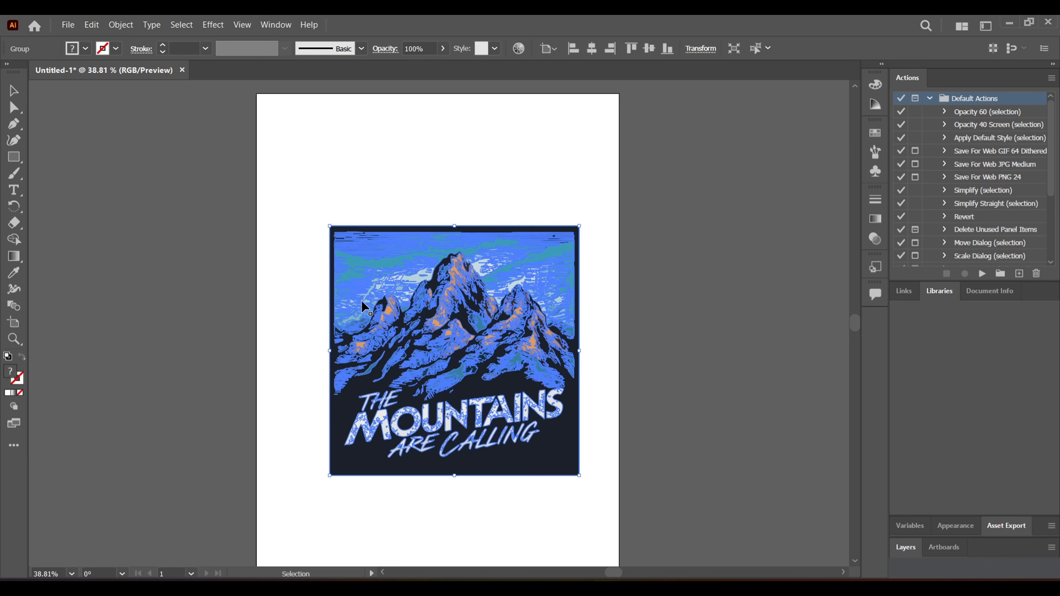
pyautogui.rightClick(454, 286)
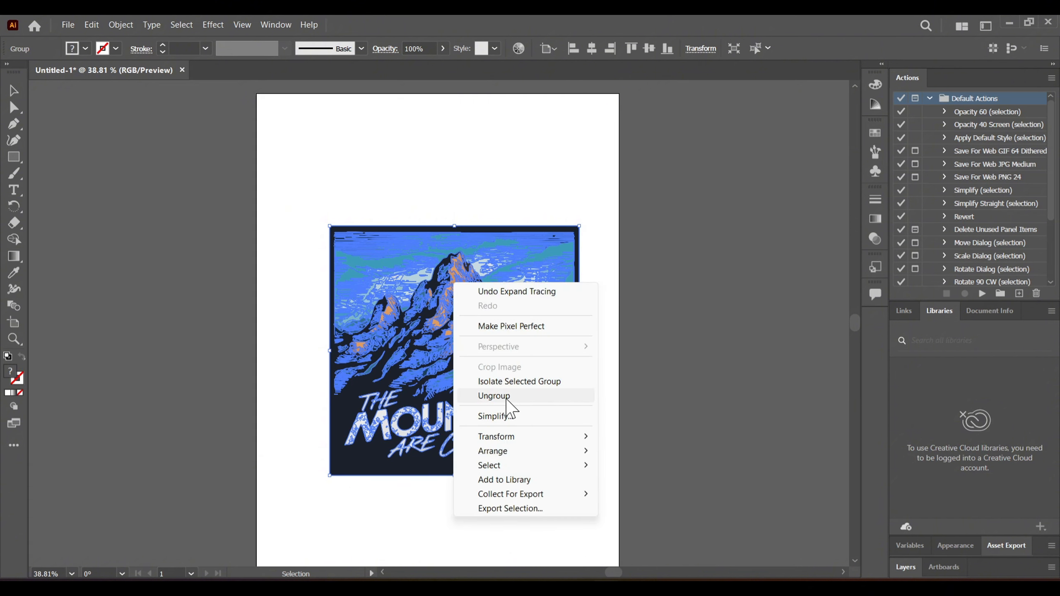
pyautogui.click(506, 398)
pyautogui.click(624, 336)
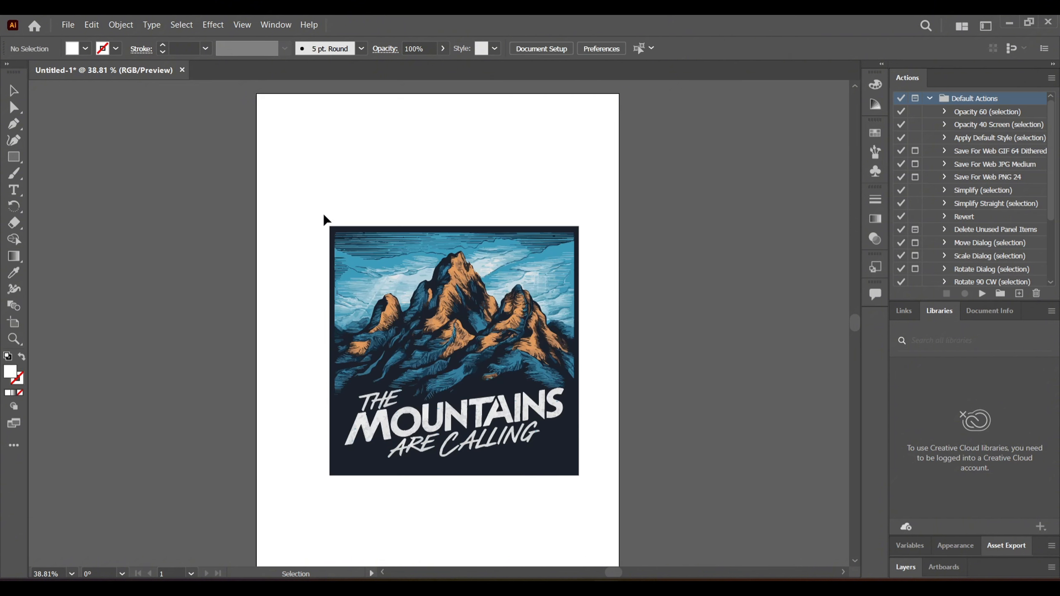
# Step: Erase straight strips along all four edges of the mountain artwork with the Eraser to trim off its dark border
pyautogui.hotkey('shift', 'e')
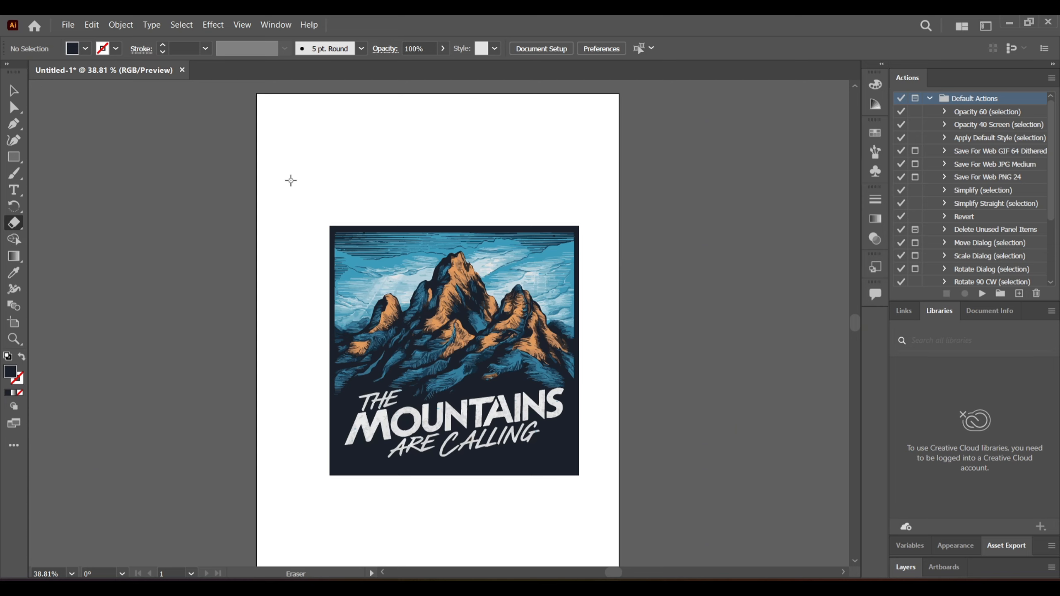
pyautogui.moveTo(291, 181)
pyautogui.mouseDown()
pyautogui.moveTo(404, 217)
pyautogui.moveTo(609, 221)
pyautogui.moveTo(618, 244)
pyautogui.mouseUp()
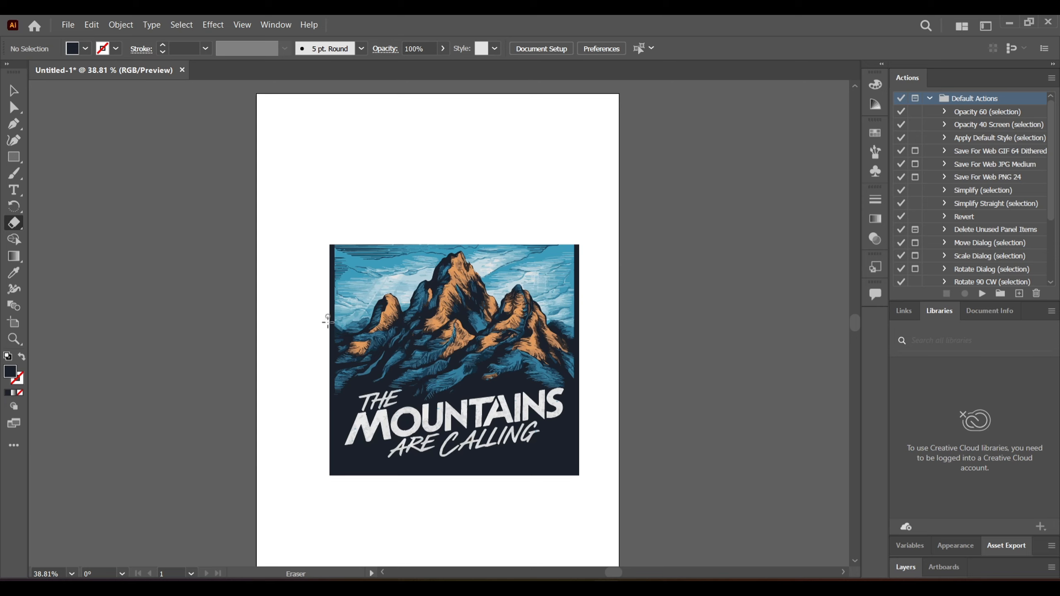
pyautogui.moveTo(291, 199)
pyautogui.mouseDown()
pyautogui.moveTo(350, 466)
pyautogui.moveTo(343, 496)
pyautogui.moveTo(329, 494)
pyautogui.mouseUp()
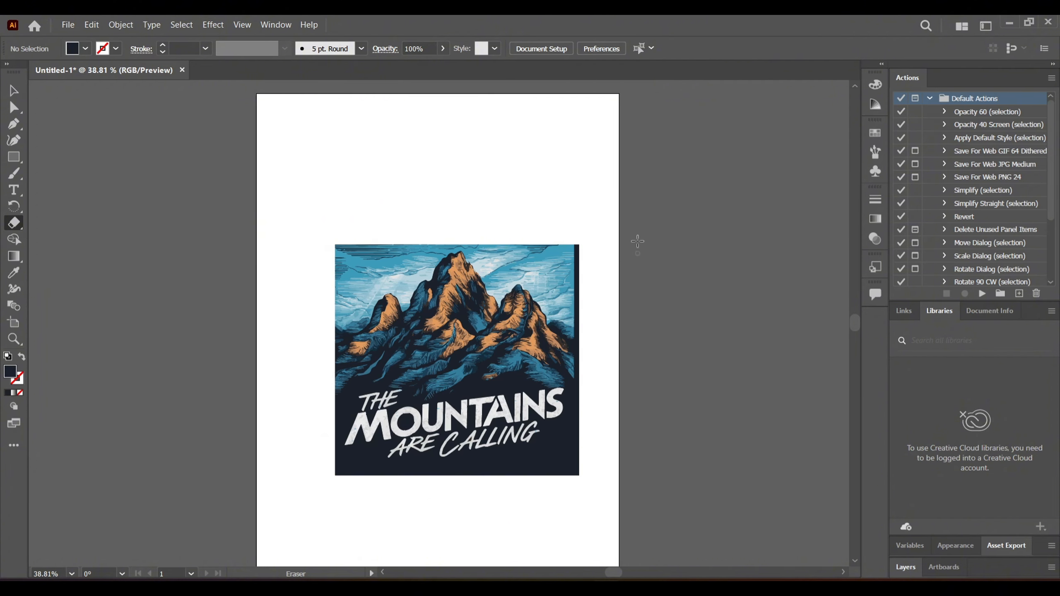
pyautogui.press('alt')
pyautogui.moveTo(600, 222)
pyautogui.mouseDown()
pyautogui.moveTo(602, 403)
pyautogui.moveTo(575, 524)
pyautogui.mouseUp()
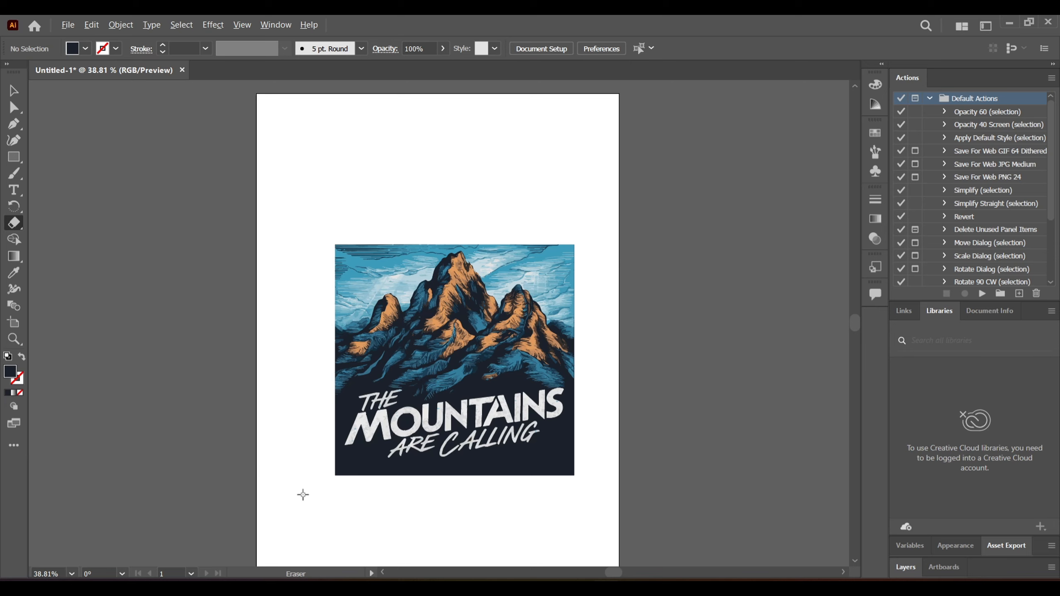
pyautogui.moveTo(303, 496)
pyautogui.mouseDown()
pyautogui.moveTo(604, 497)
pyautogui.moveTo(597, 462)
pyautogui.mouseUp()
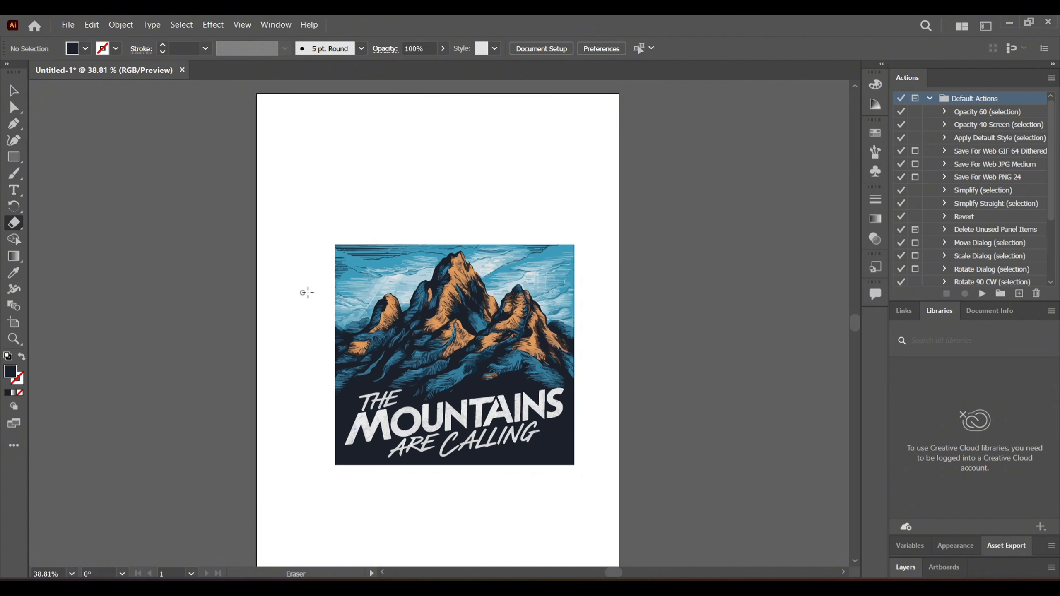
# Step: Replace the Direct Selection tool in the toolbar with the Magic Wand from the full tool collection
pyautogui.scroll(-1, 387, 291)
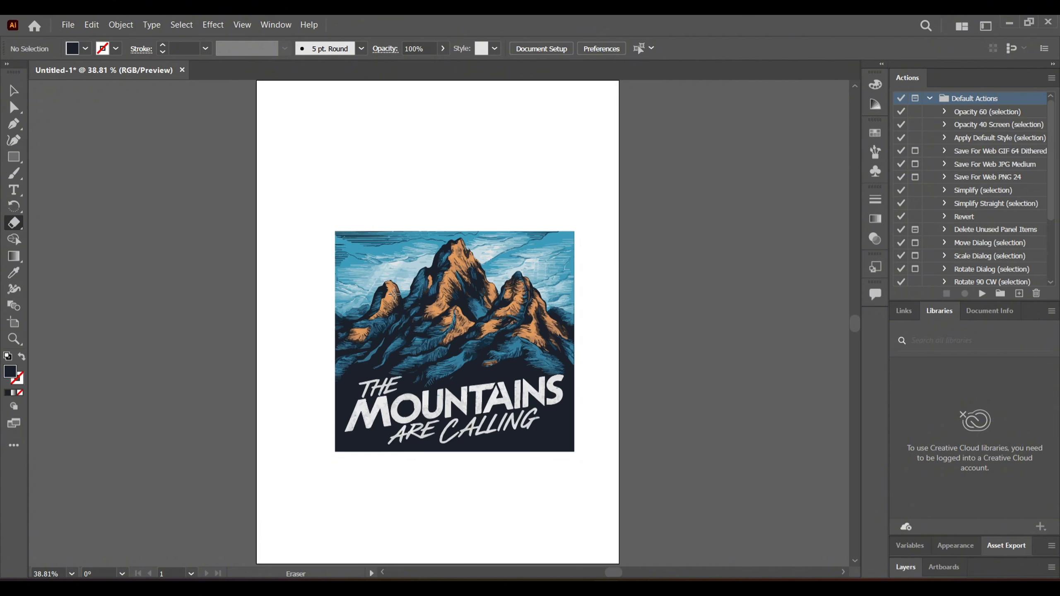
pyautogui.scroll(1, 393, 294)
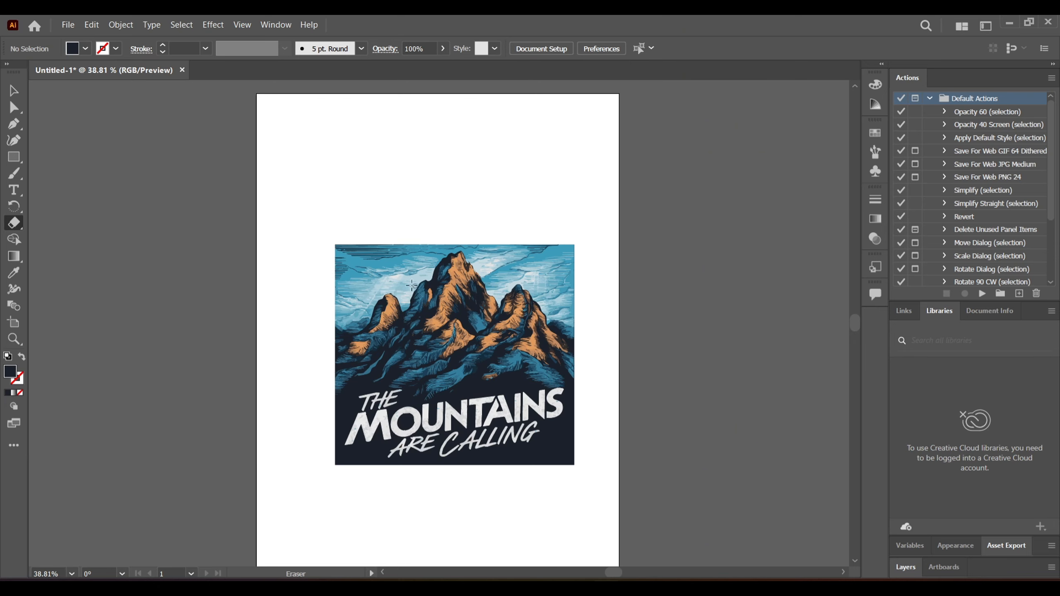
pyautogui.scroll(1, 412, 285)
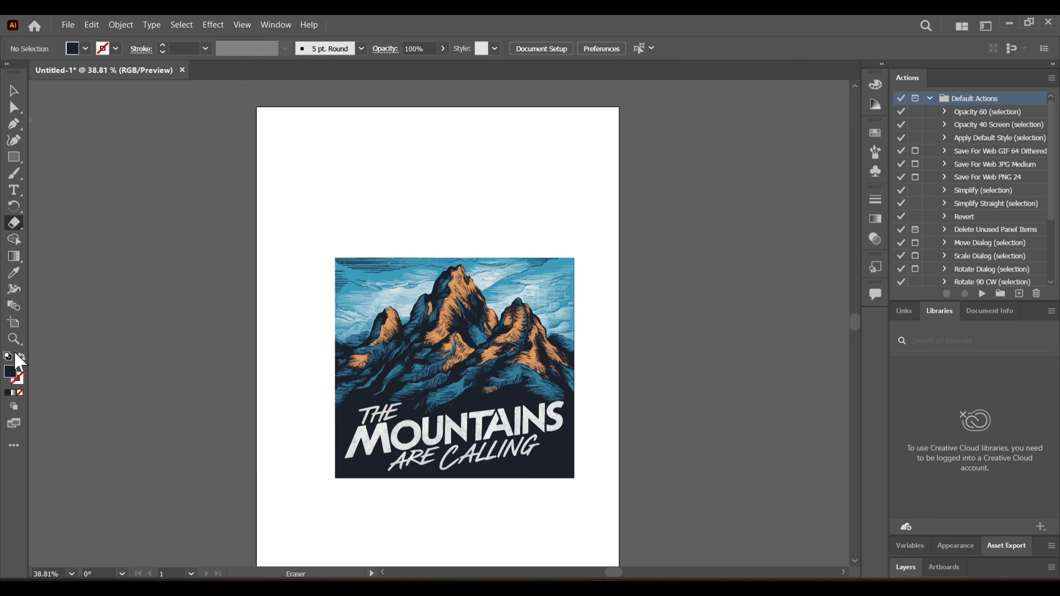
pyautogui.click(14, 446)
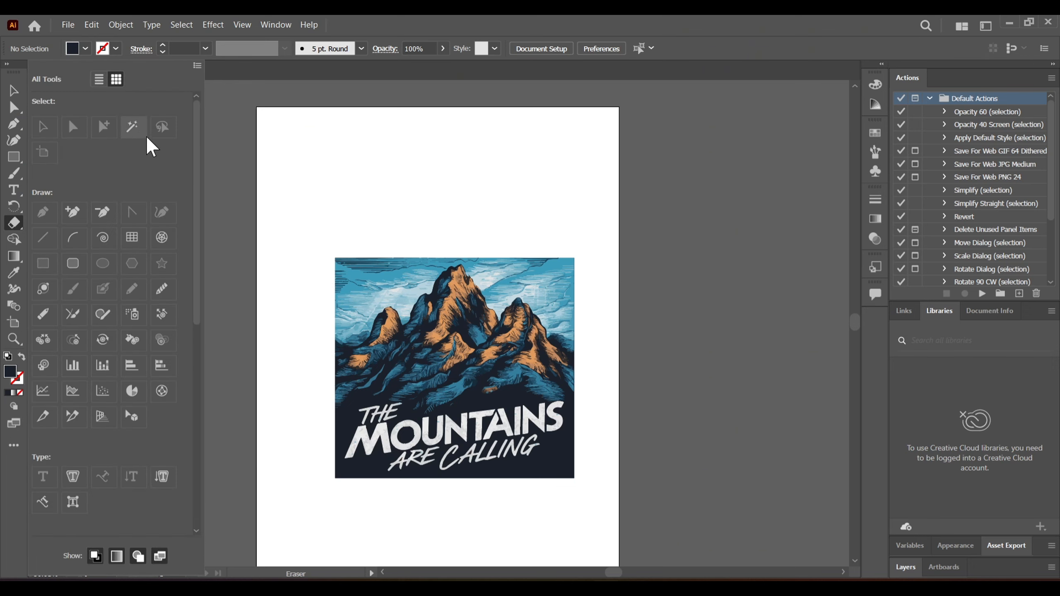
pyautogui.moveTo(135, 130); pyautogui.dragTo(18, 109)
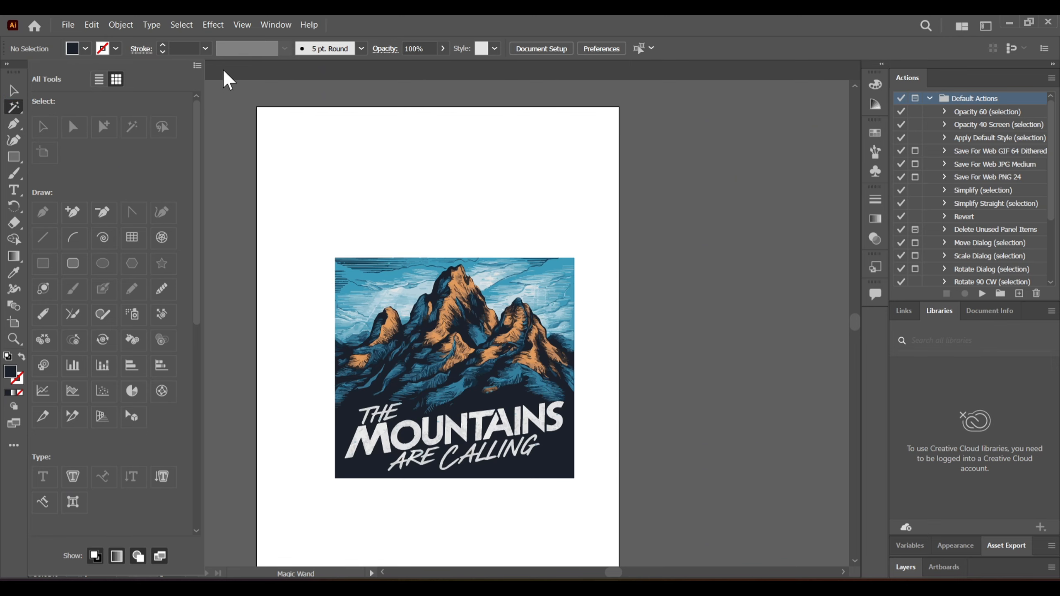
pyautogui.click(226, 80)
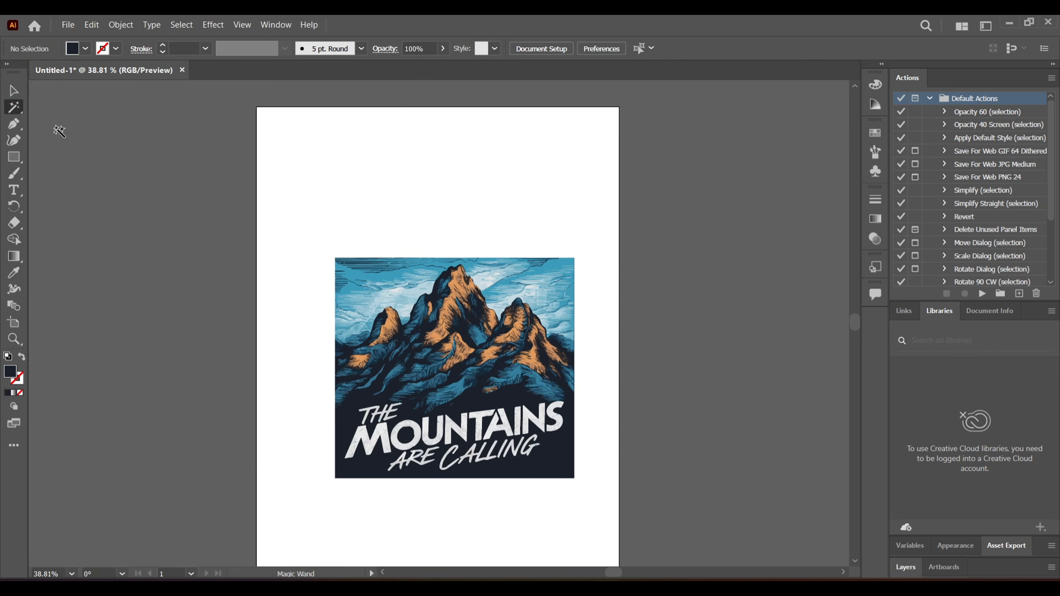
# Step: Select all similar orange highlights on the mountains with the Magic Wand and give them one orange fill sampled from the artwork
pyautogui.scroll(-3, 372, 299)
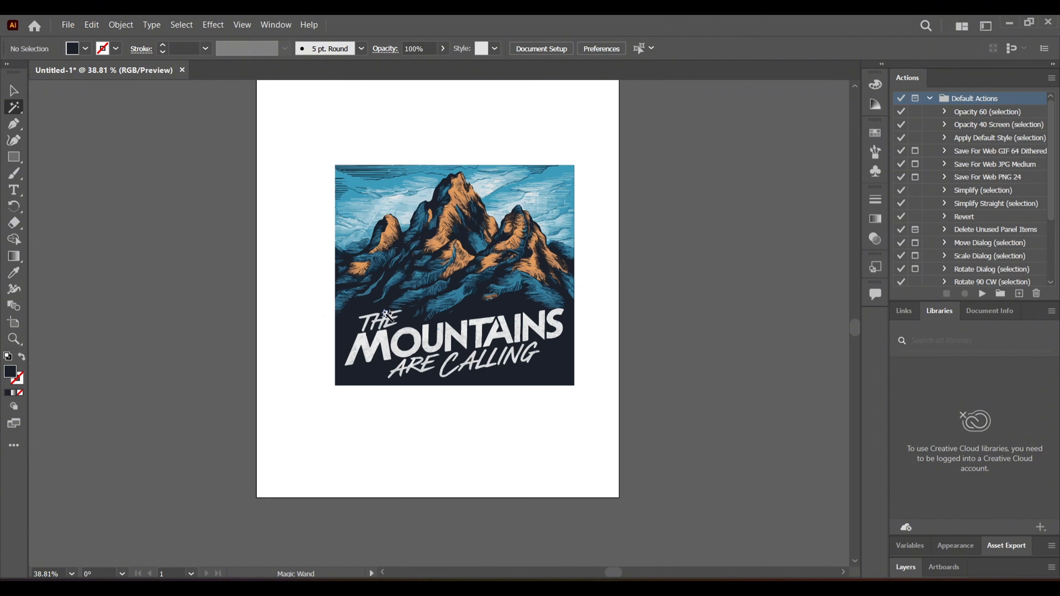
pyautogui.hotkey('ctrl', '=')
pyautogui.hotkey('ctrl', '=')
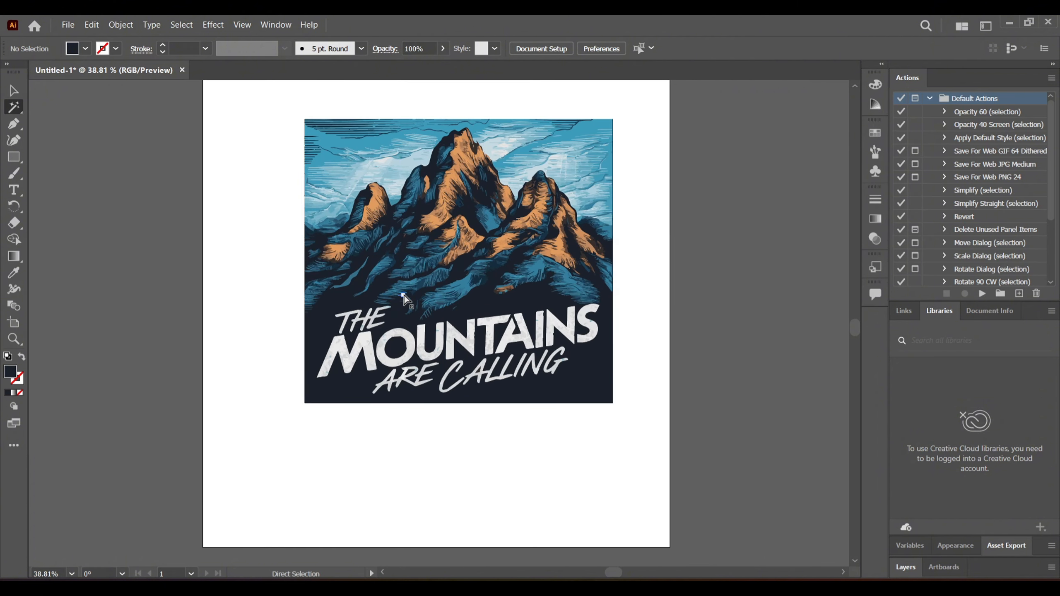
pyautogui.scroll(1, 496, 390)
pyautogui.scroll(2, 497, 390)
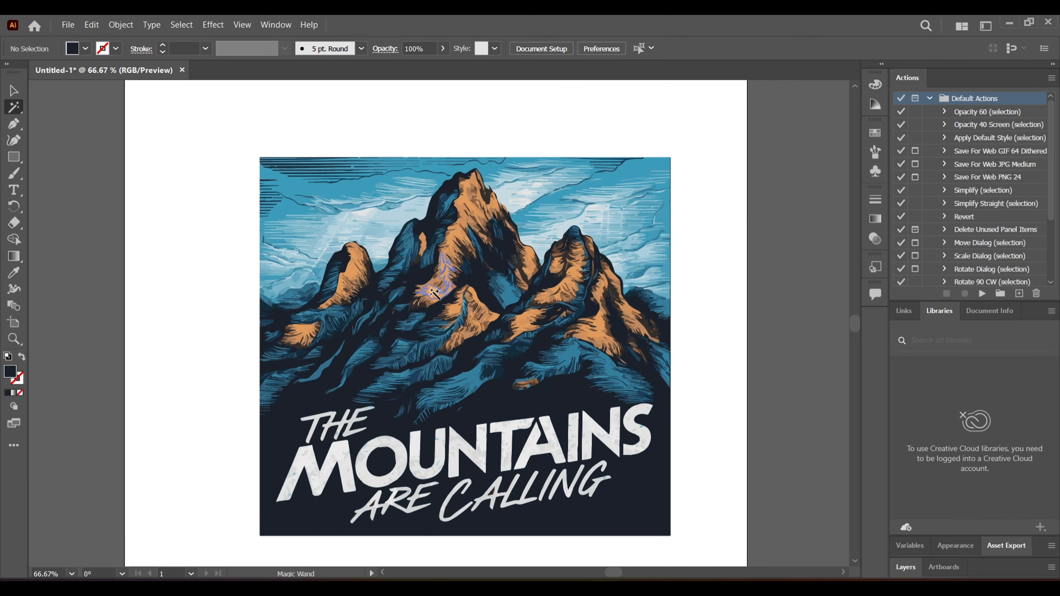
pyautogui.click(434, 293)
pyautogui.scroll(1, 434, 294)
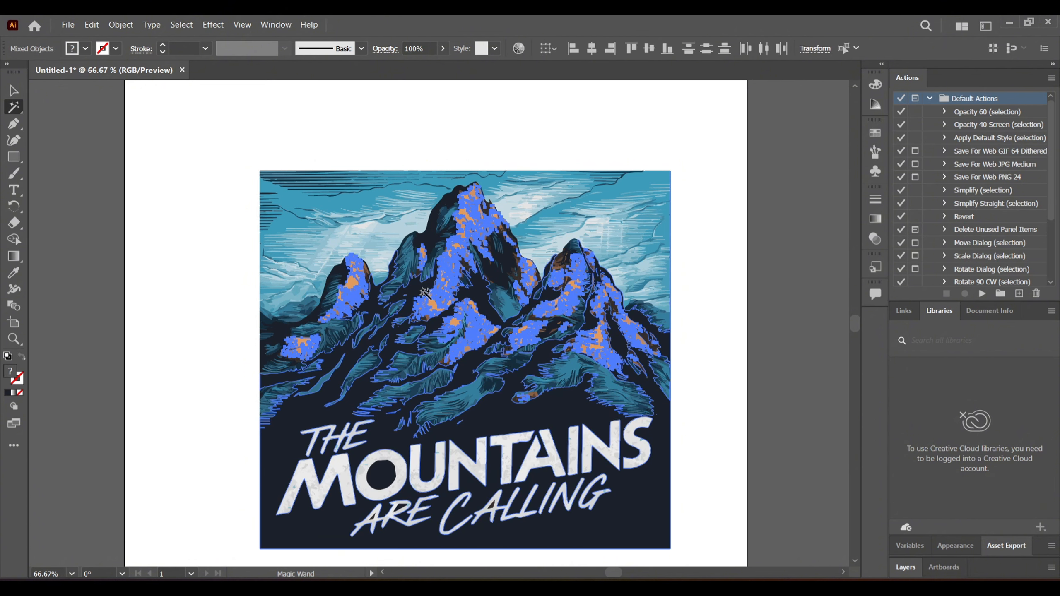
pyautogui.click(13, 275)
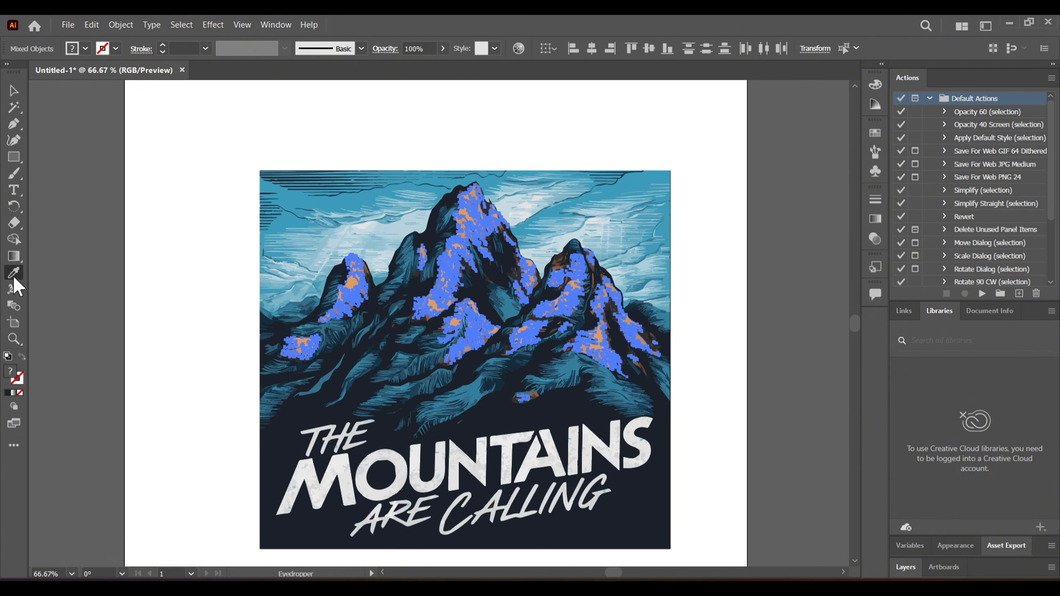
pyautogui.click(437, 300)
# Step: Change the fill of the selected orange highlights to the lighter orange F4B17A and deselect the artwork
pyautogui.doubleClick(9, 372)
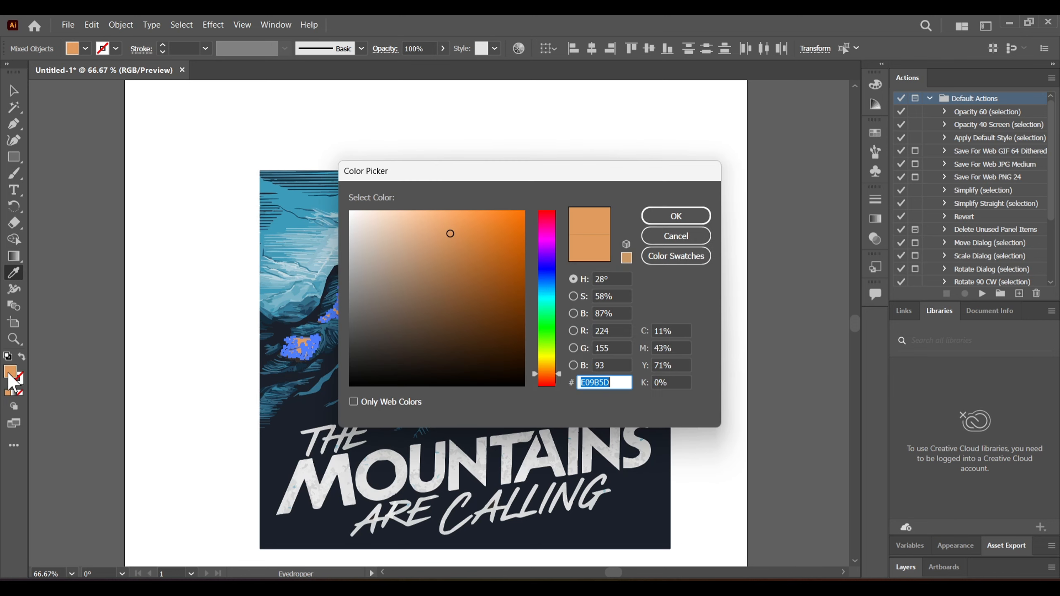
pyautogui.click(437, 215)
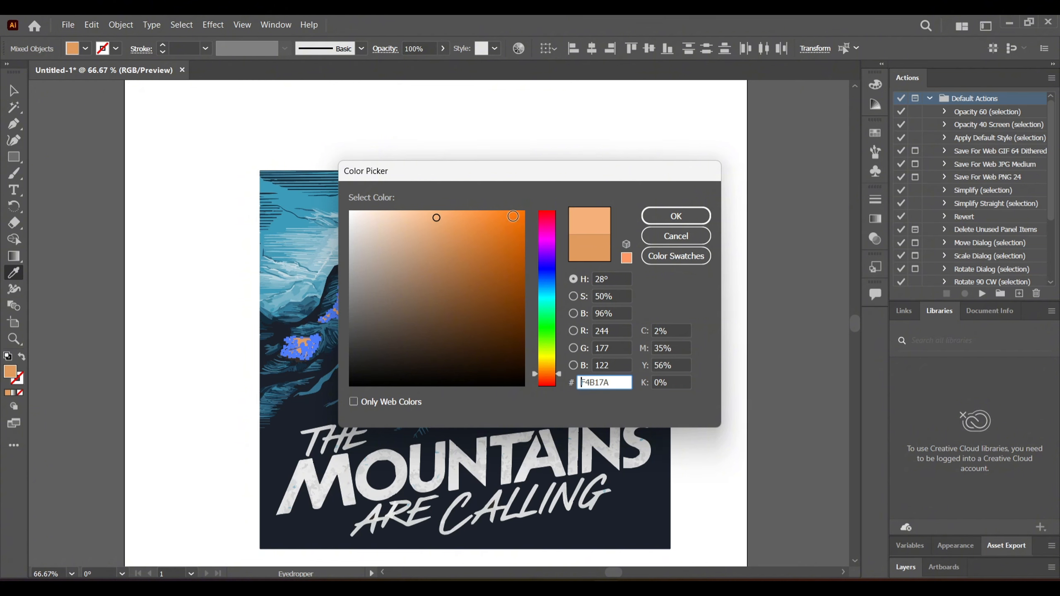
pyautogui.click(655, 217)
pyautogui.click(13, 91)
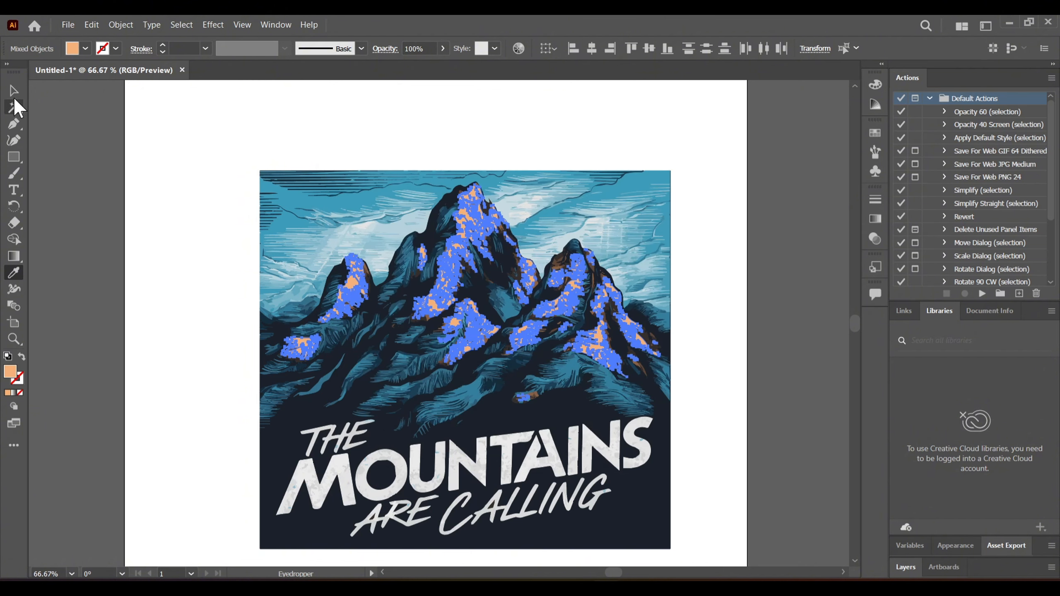
pyautogui.click(226, 166)
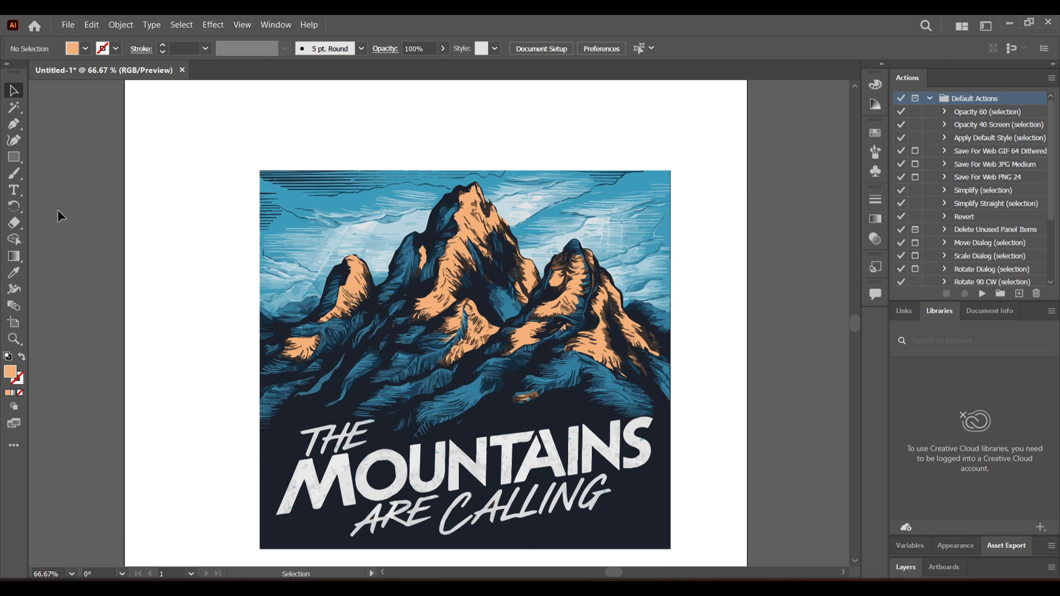
# Step: Select the blue sky and mountain areas with the Magic Wand, unify them with a sampled blue, and set their fill to 3093AA
pyautogui.click(14, 108)
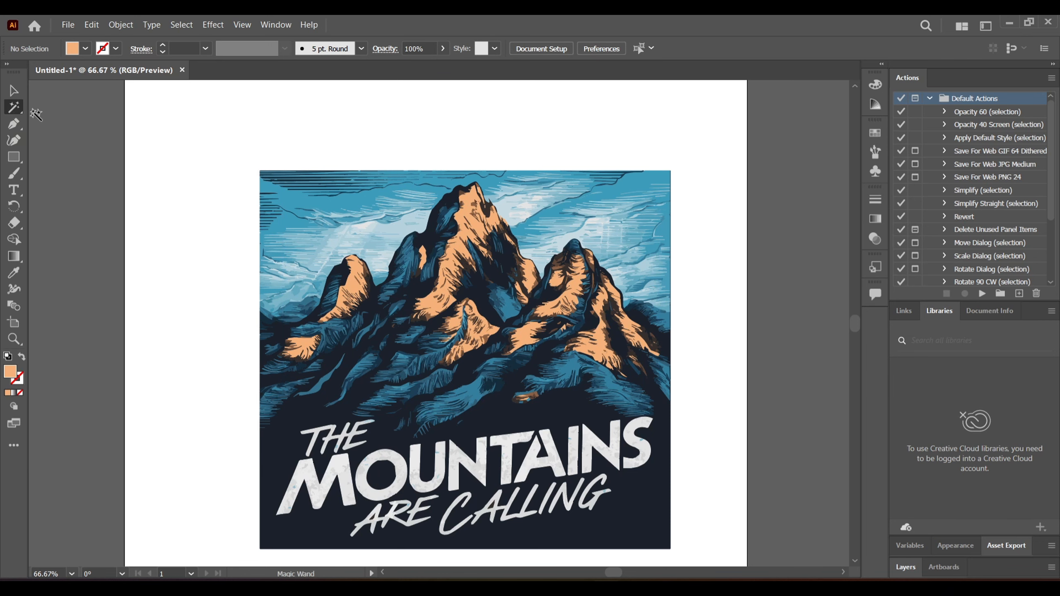
pyautogui.click(294, 203)
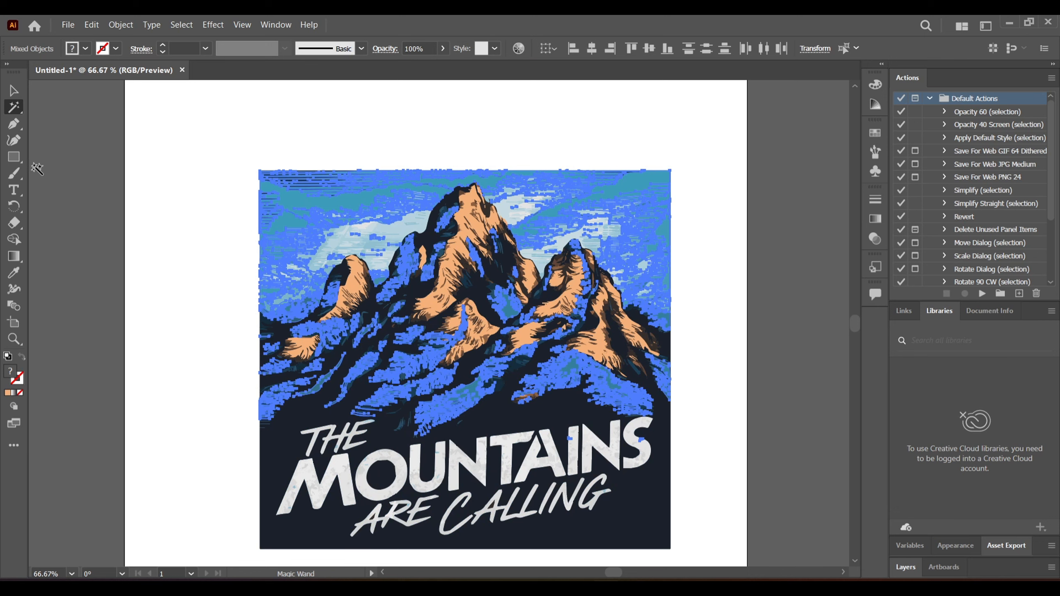
pyautogui.click(13, 273)
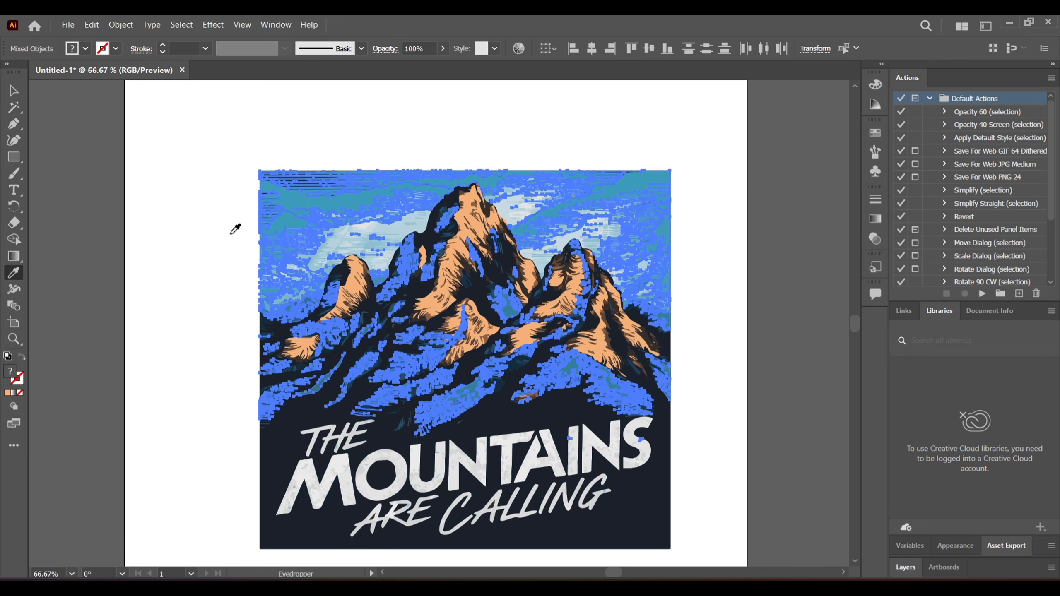
pyautogui.click(301, 200)
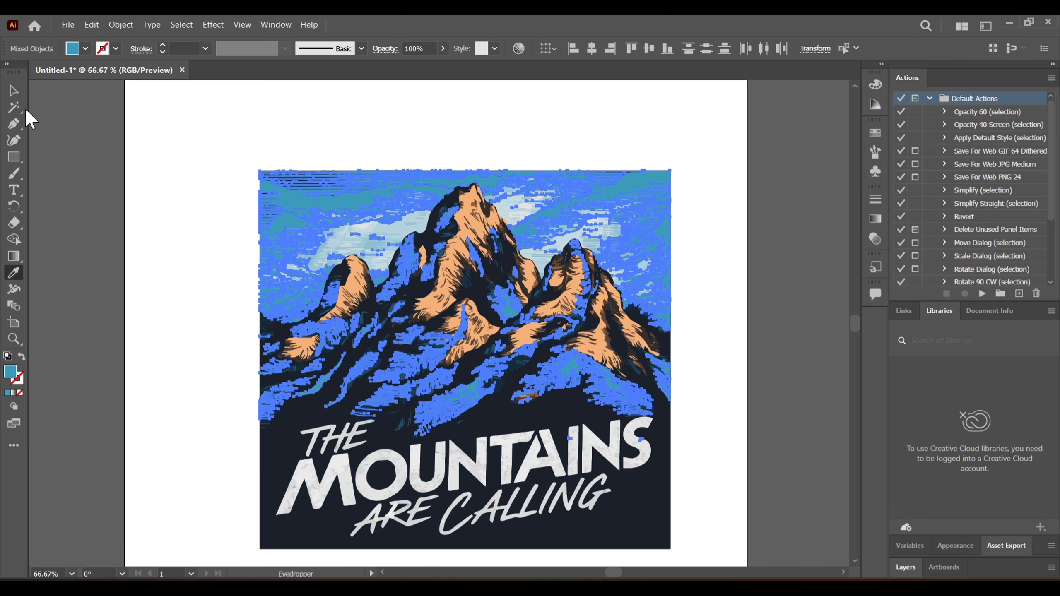
pyautogui.doubleClick(9, 376)
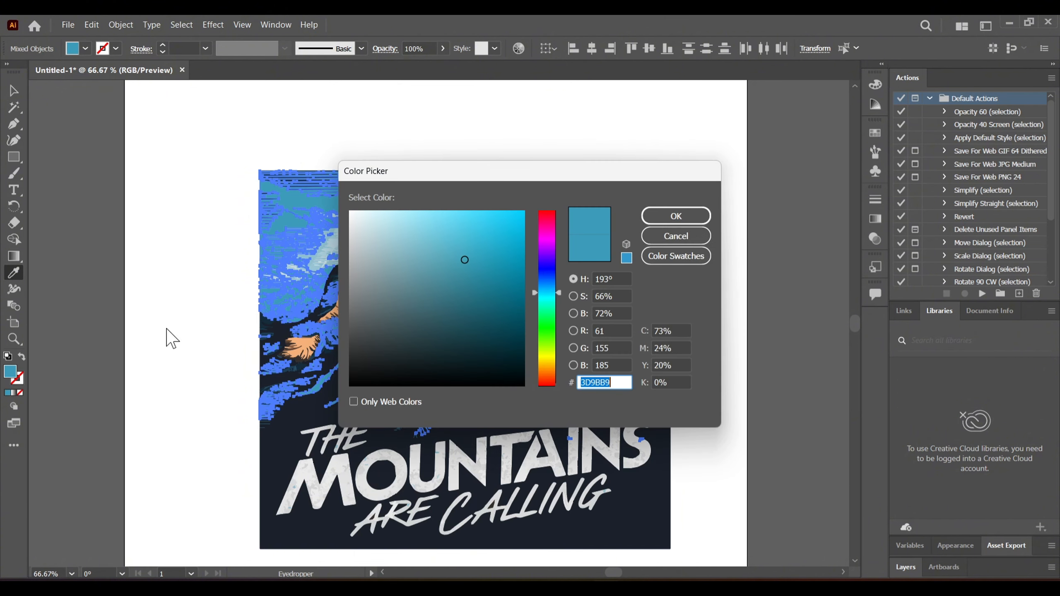
pyautogui.moveTo(464, 259); pyautogui.dragTo(475, 267)
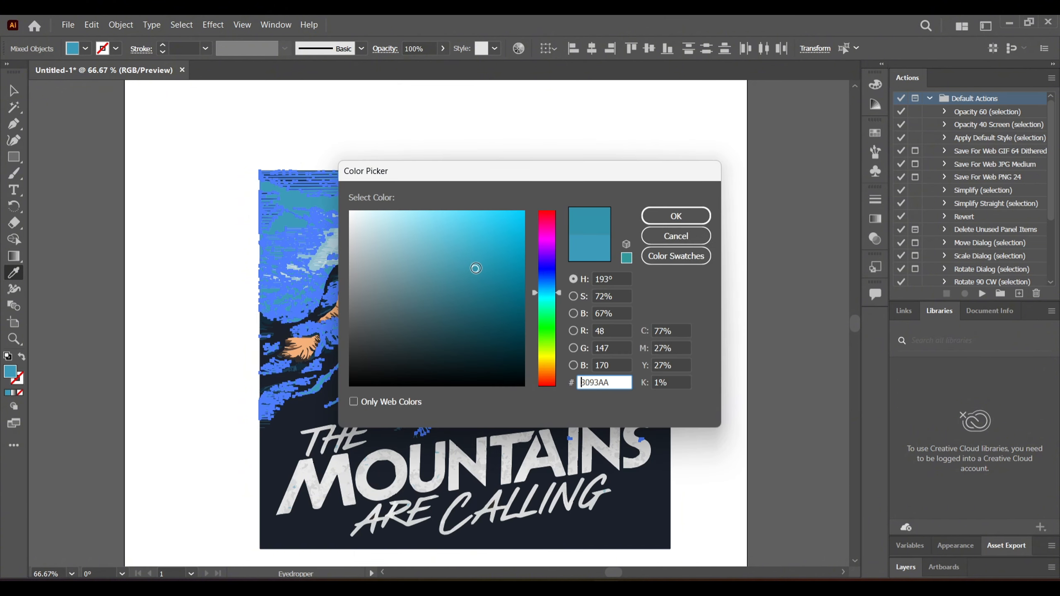
pyautogui.click(650, 217)
pyautogui.click(12, 93)
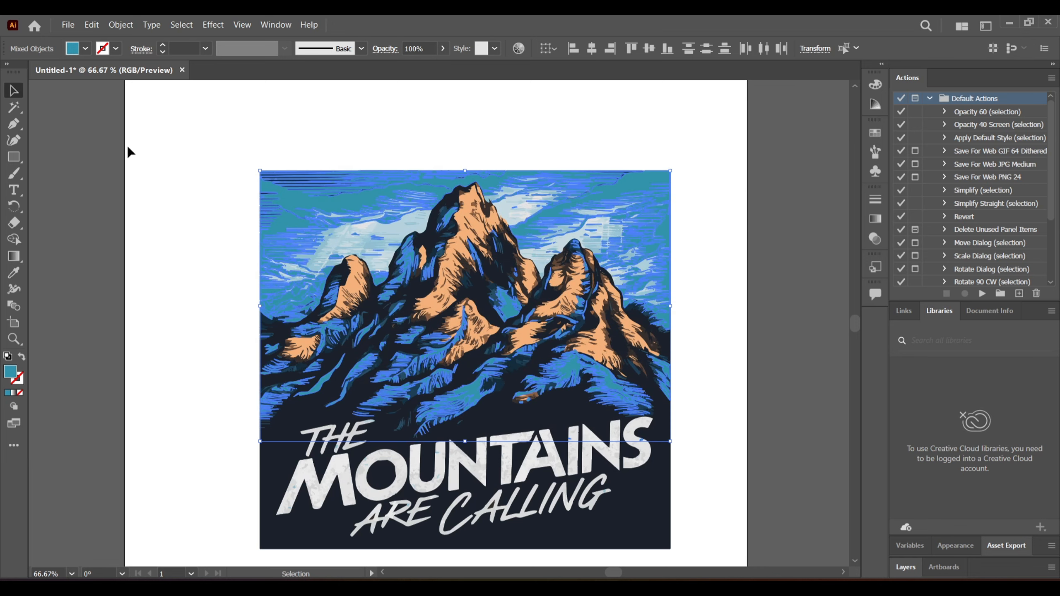
pyautogui.click(189, 140)
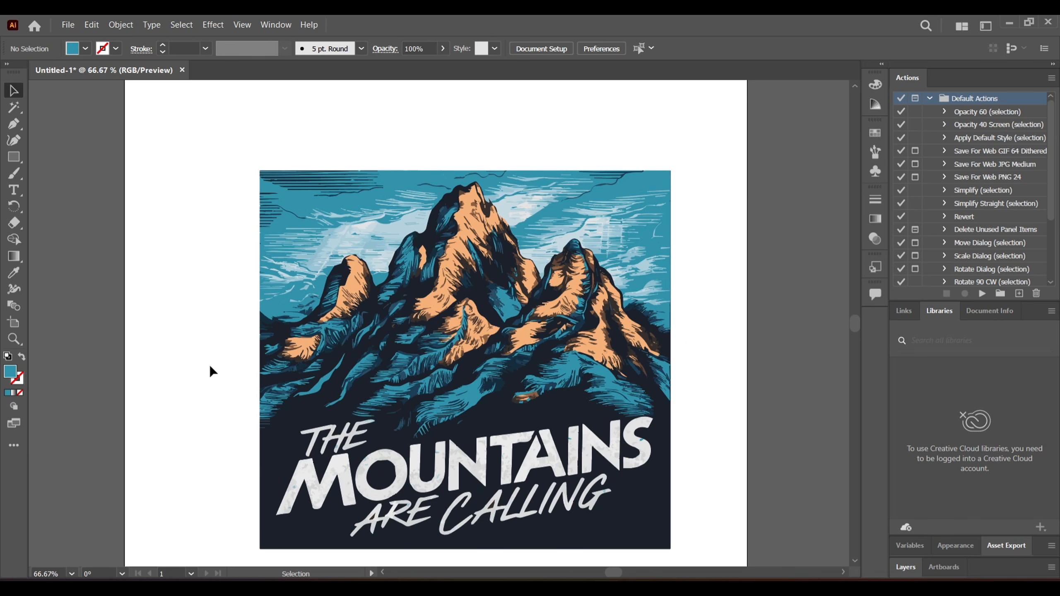
# Step: Select the off-white lettering and clouds with the Magic Wand and unify them with a light gray sampled from the lettering
pyautogui.click(14, 107)
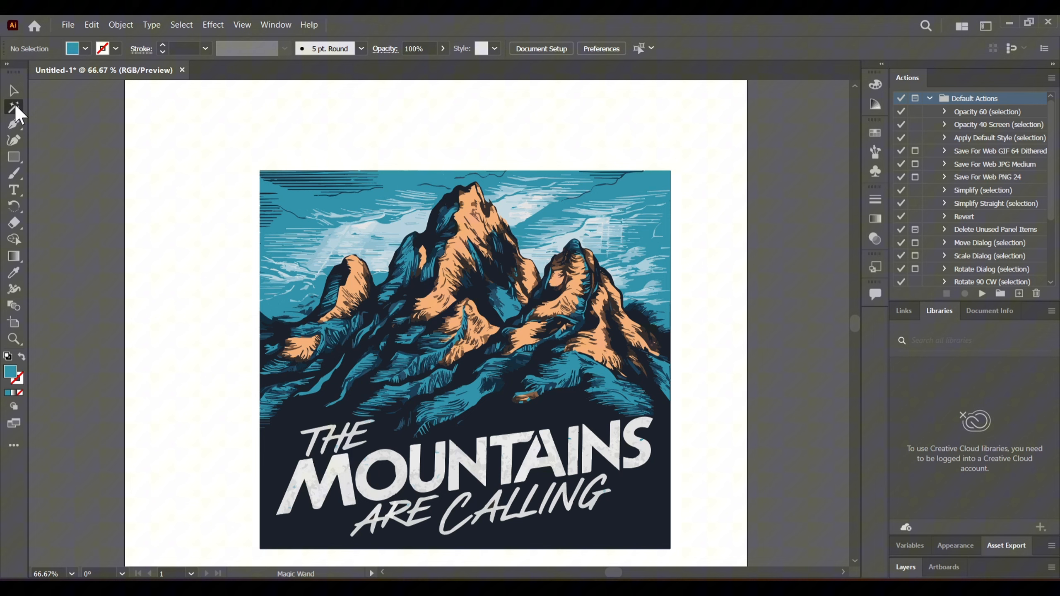
pyautogui.click(332, 476)
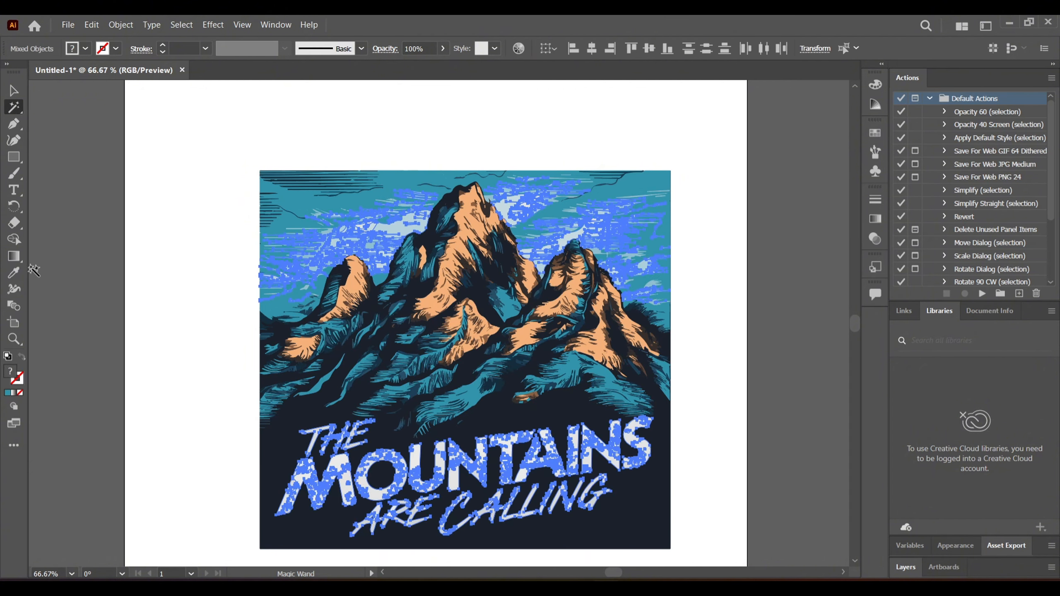
pyautogui.click(14, 273)
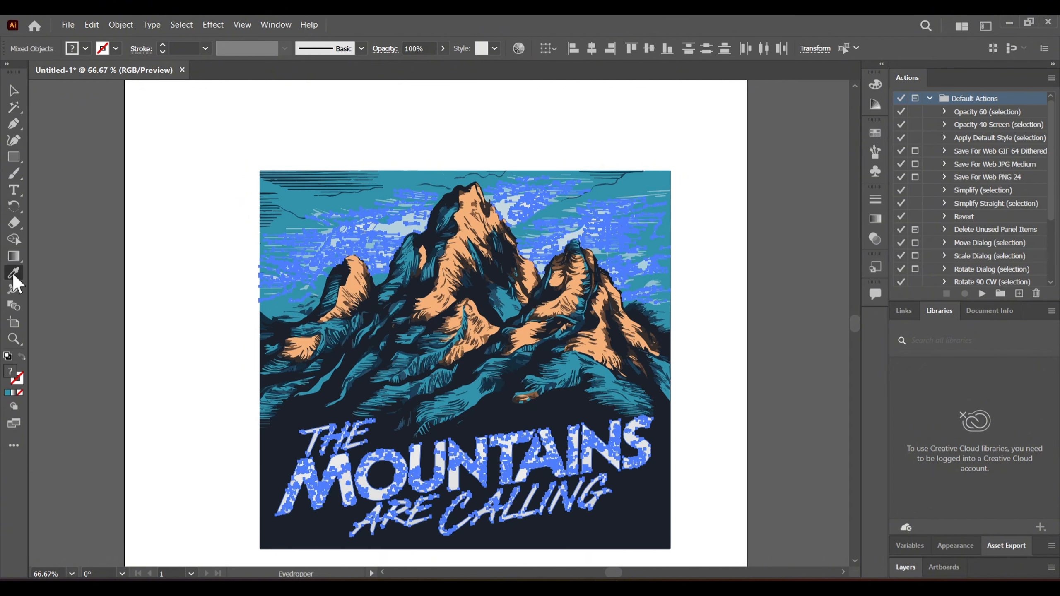
pyautogui.click(336, 471)
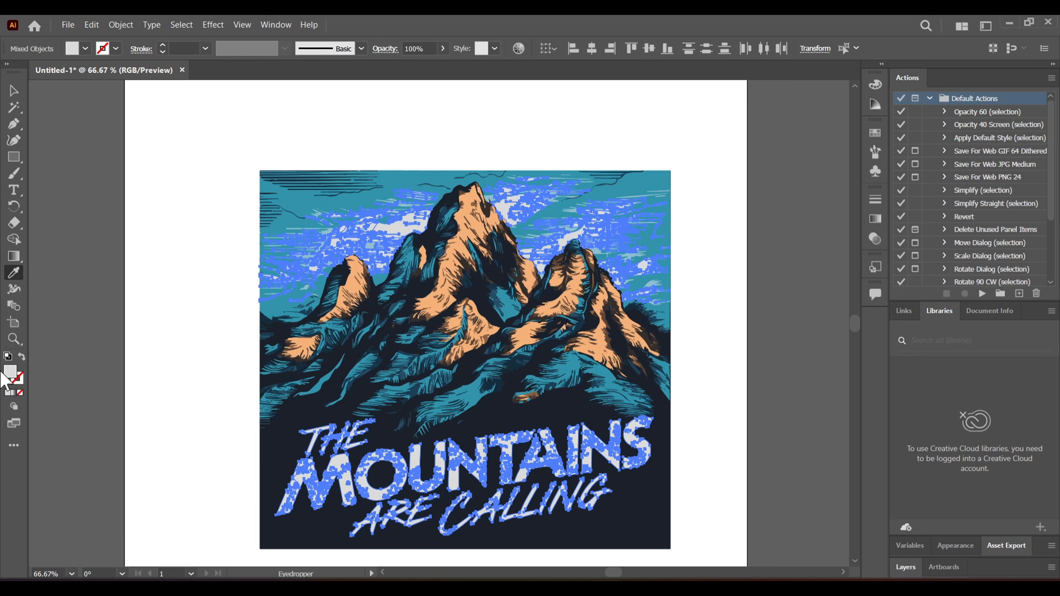
# Step: Change the fill of the selected lettering and clouds to the gray BDC0C1 and deselect the artwork
pyautogui.doubleClick(10, 371)
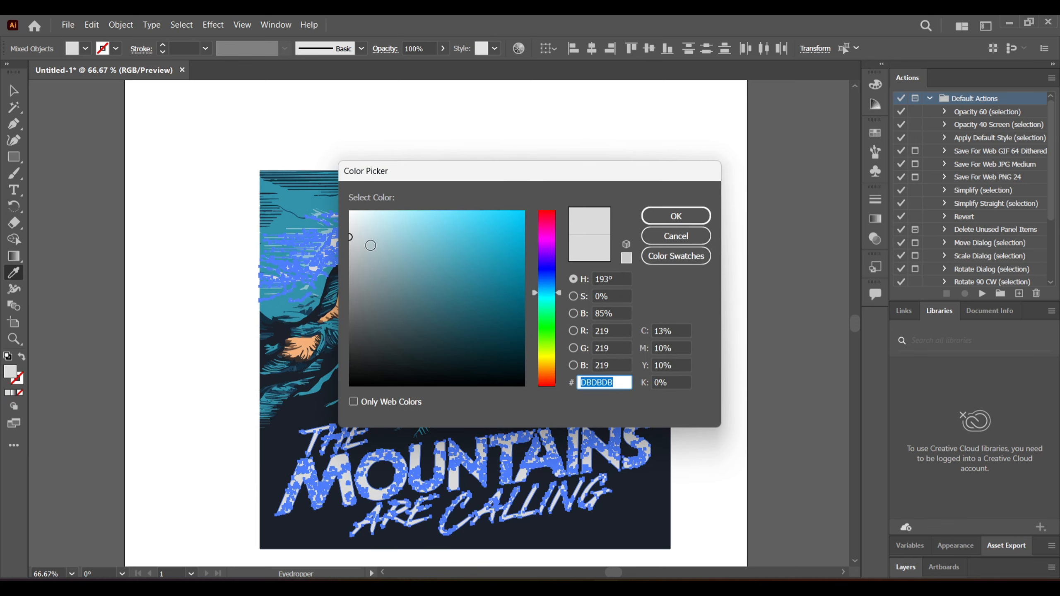
pyautogui.click(351, 250)
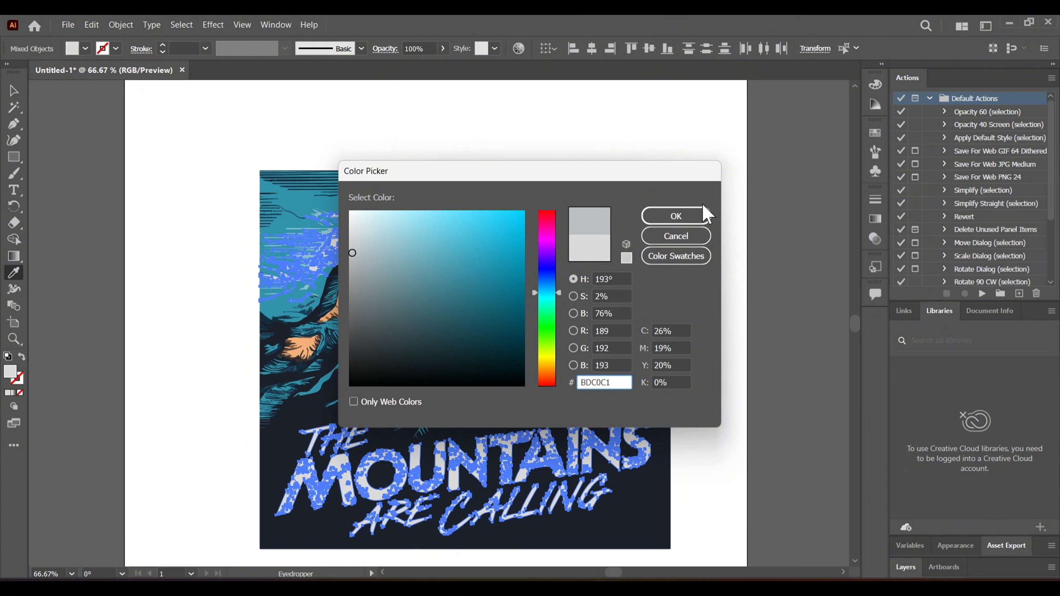
pyautogui.click(697, 217)
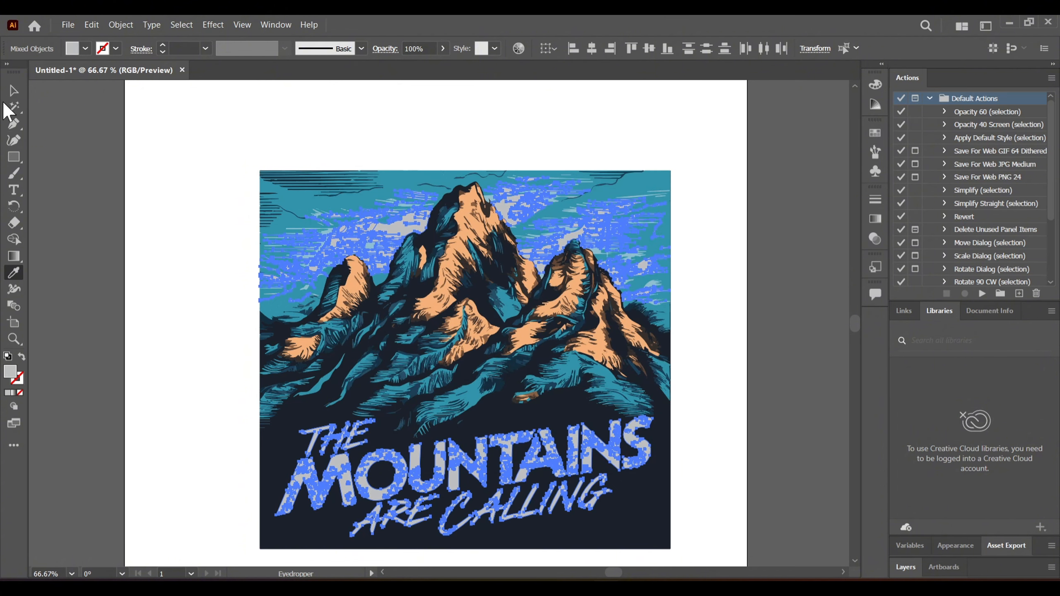
pyautogui.click(13, 90)
pyautogui.click(211, 150)
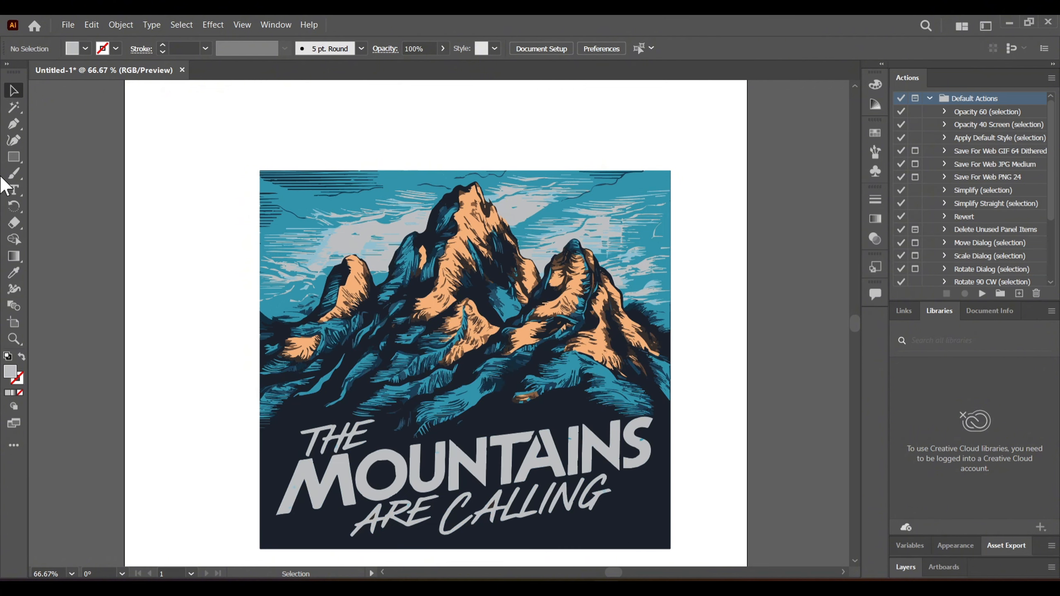
# Step: Select all dark navy areas with the Magic Wand, unify them with the navy sampled from the background, and deselect
pyautogui.click(14, 108)
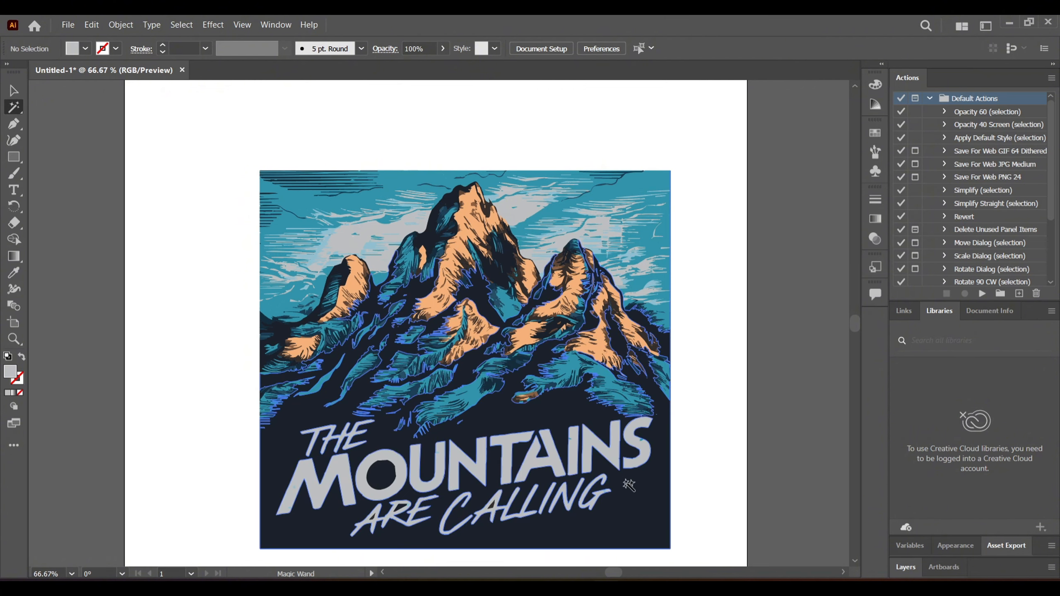
pyautogui.click(644, 516)
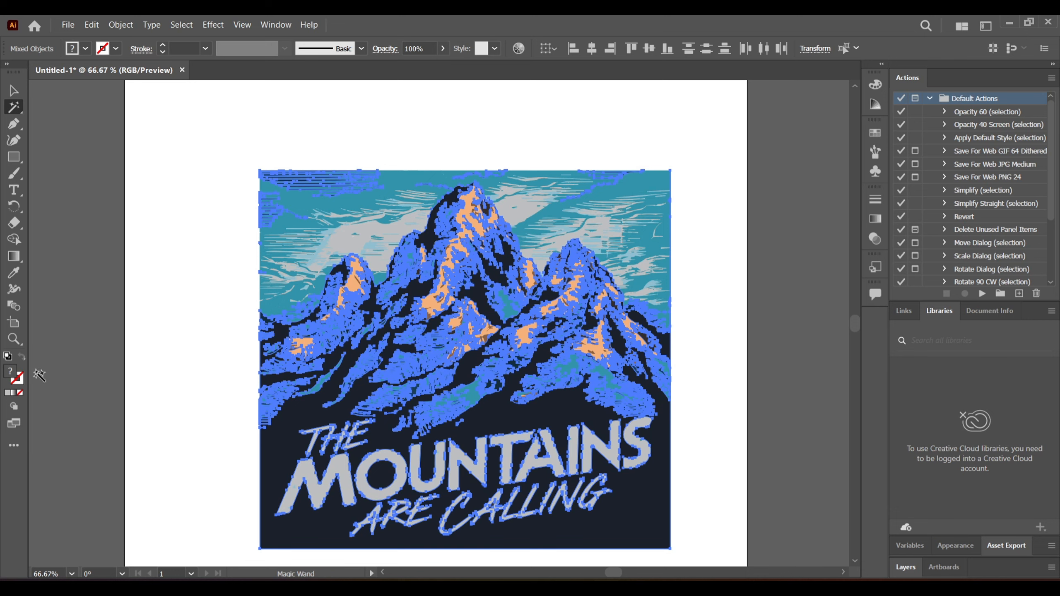
pyautogui.click(13, 273)
pyautogui.click(643, 505)
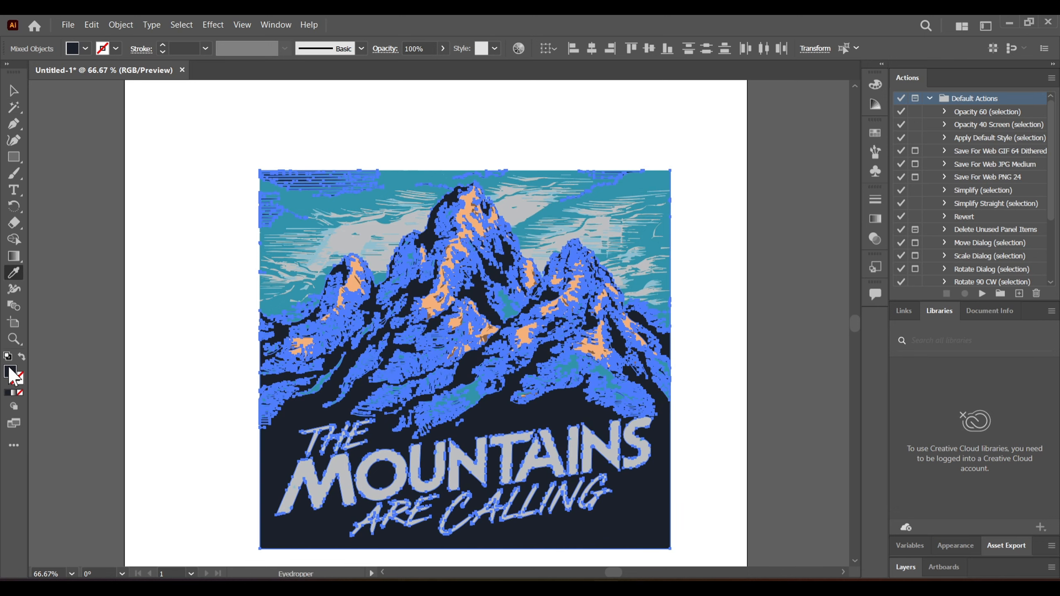
pyautogui.click(18, 93)
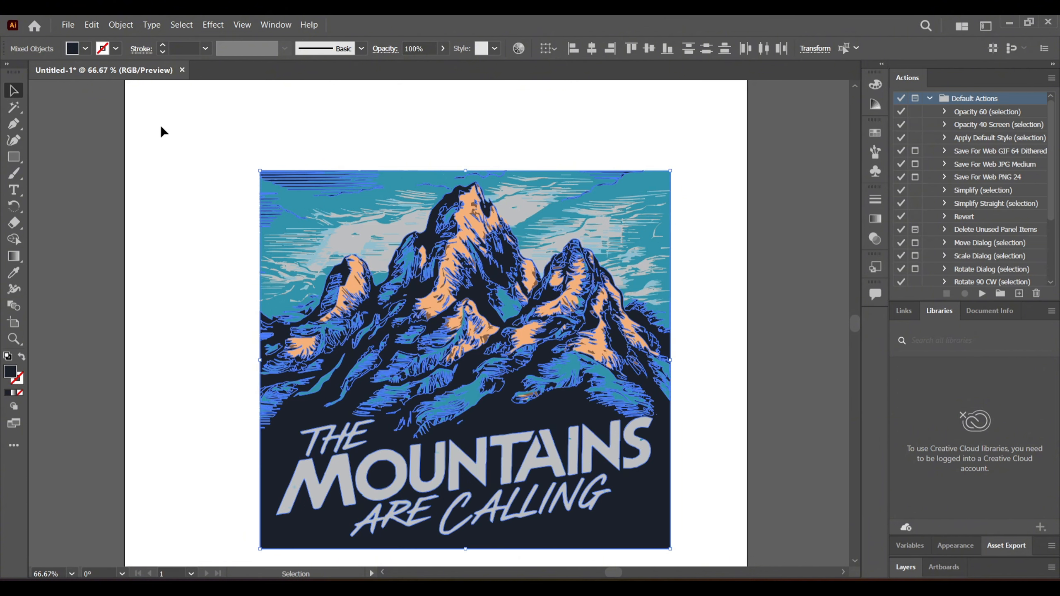
pyautogui.click(174, 131)
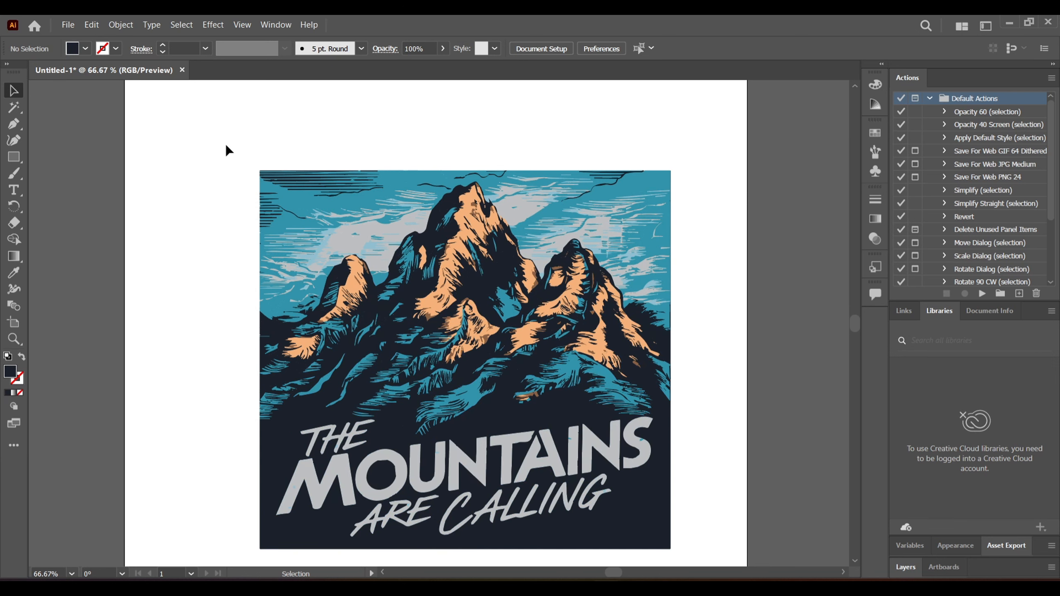
# Step: Group all shapes of the mountain artwork into one object and deselect it
pyautogui.moveTo(226, 143); pyautogui.dragTo(711, 574)
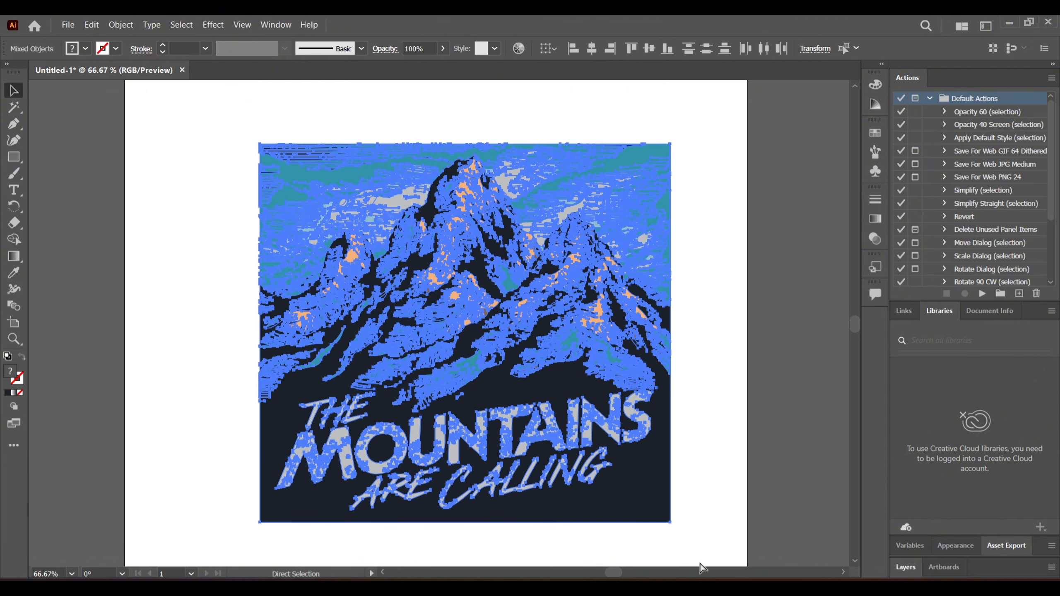
pyautogui.hotkey('ctrl', 'g')
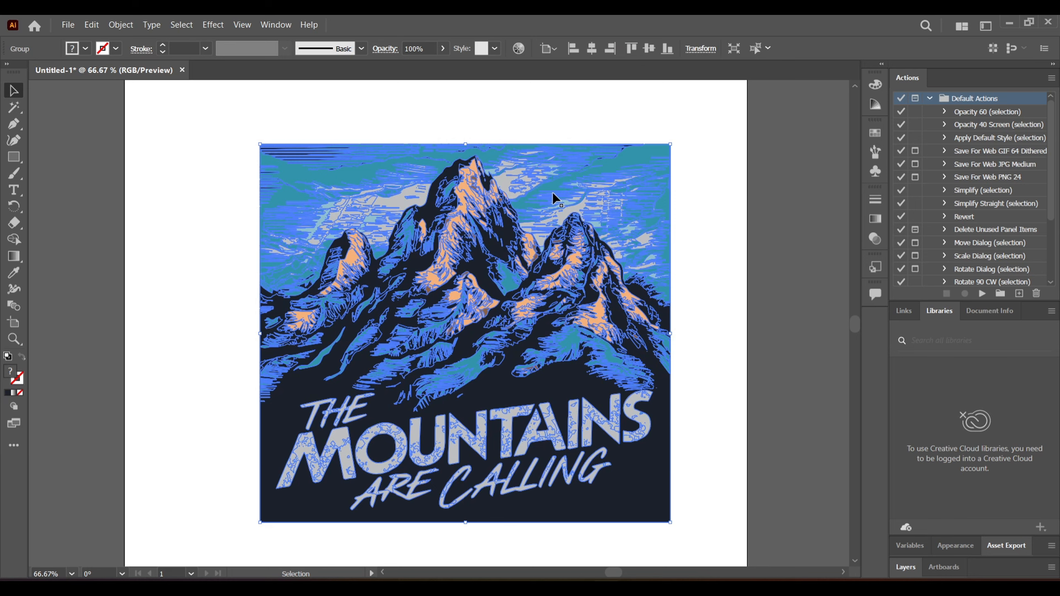
pyautogui.click(123, 26)
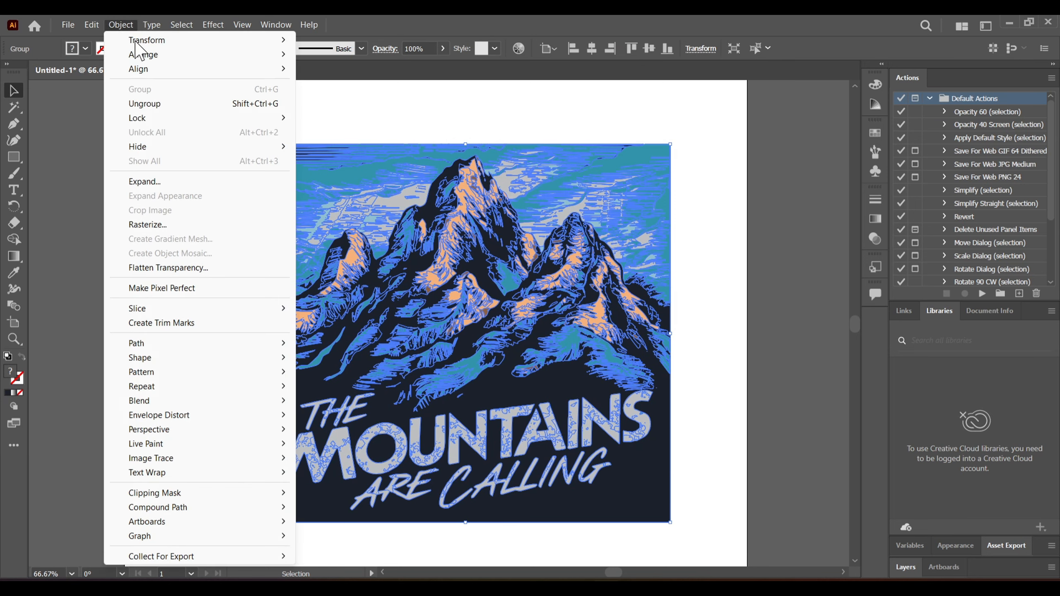
pyautogui.click(156, 182)
pyautogui.click(220, 205)
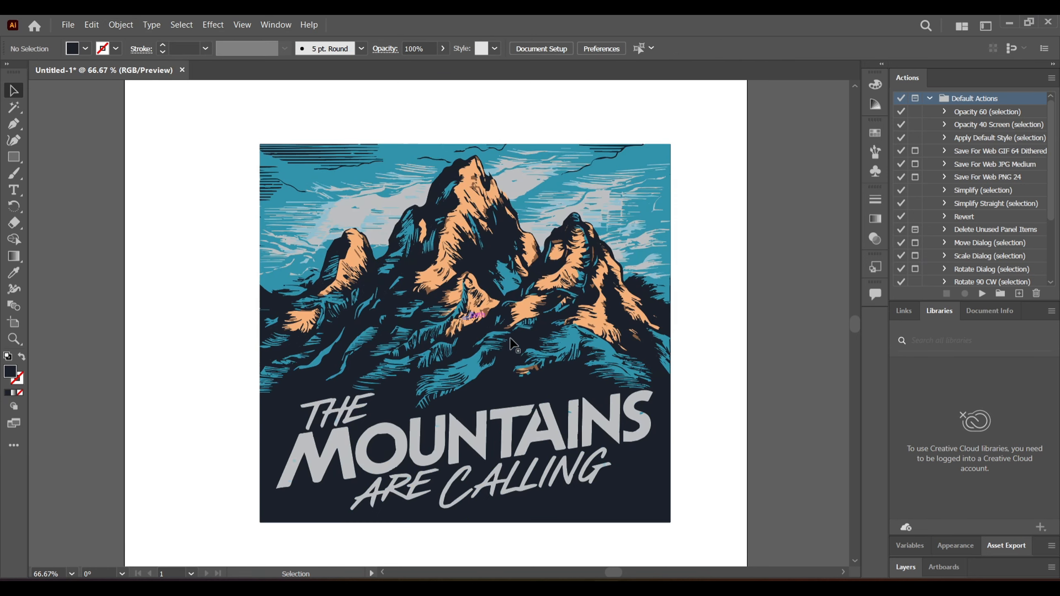
# Step: Move the grouped mountain design onto the upper half of the artboard and deselect it
pyautogui.scroll(1, 539, 345)
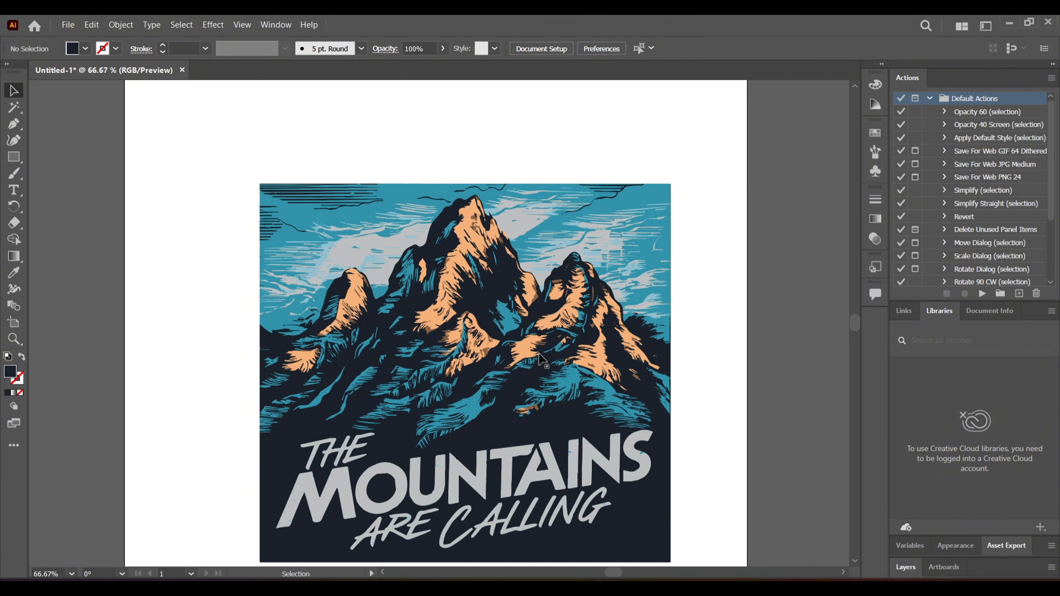
pyautogui.hotkey('ctrl', '-')
pyautogui.hotkey('ctrl', '-')
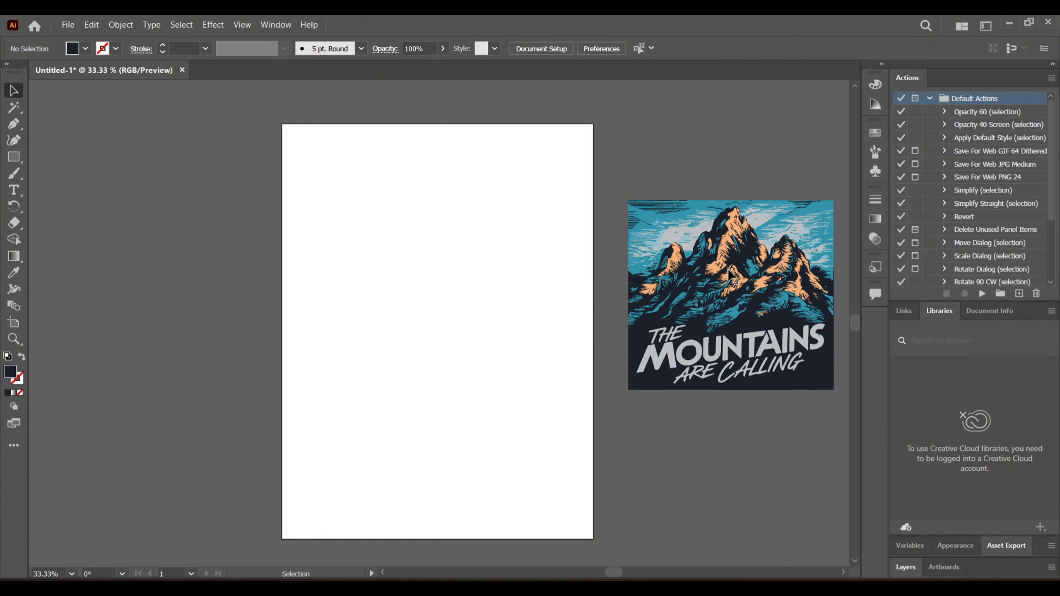
pyautogui.moveTo(730, 272); pyautogui.dragTo(400, 242)
pyautogui.click(502, 422)
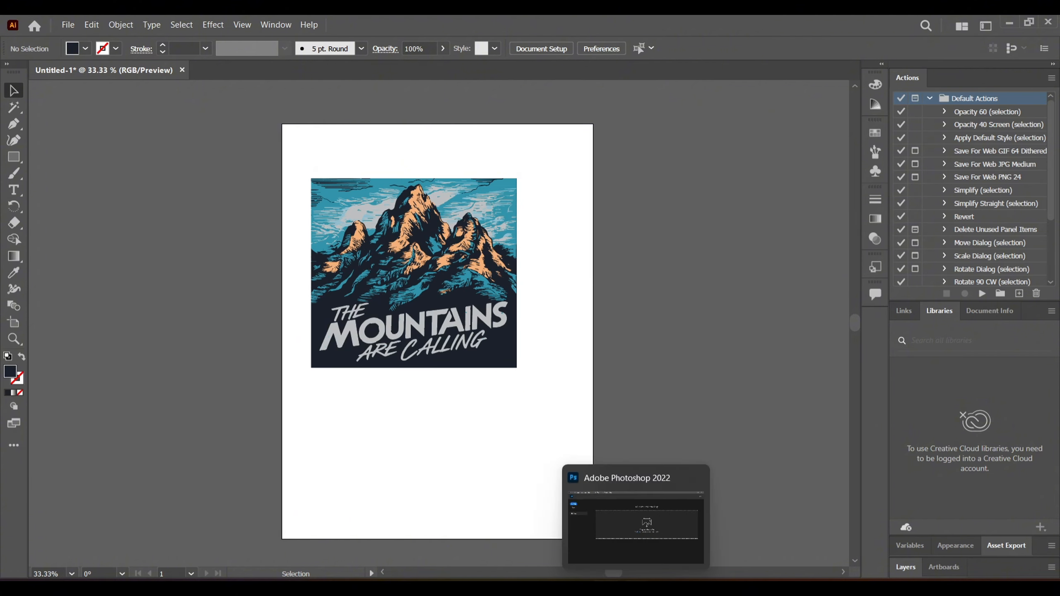
# Step: Switch to Photoshop and create a new document of 3200 x 3200 pixels at 300 pixels/inch with a white background
pyautogui.click(652, 580)
pyautogui.click(31, 26)
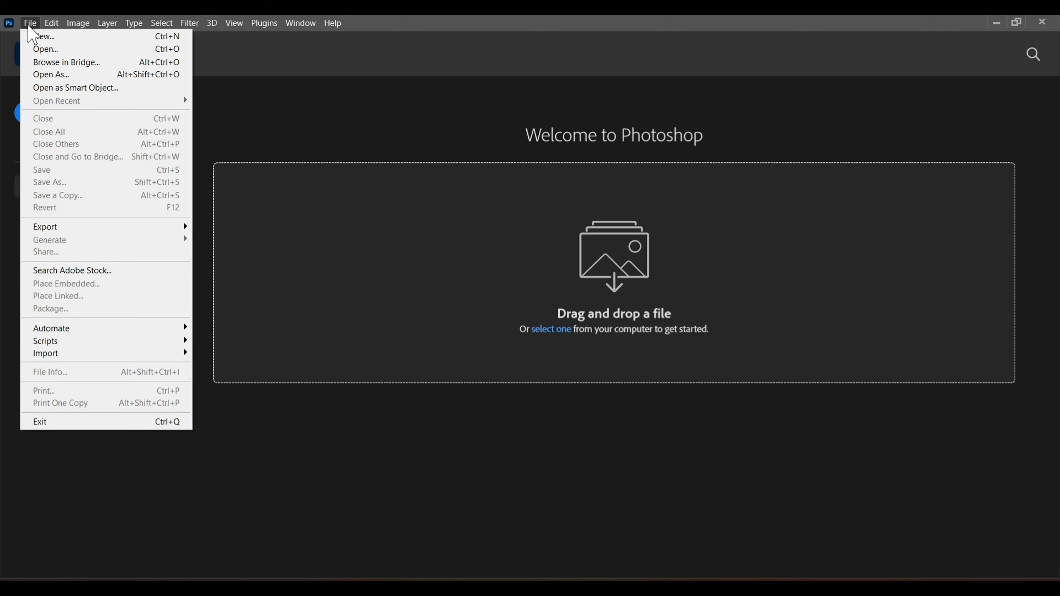
pyautogui.click(42, 37)
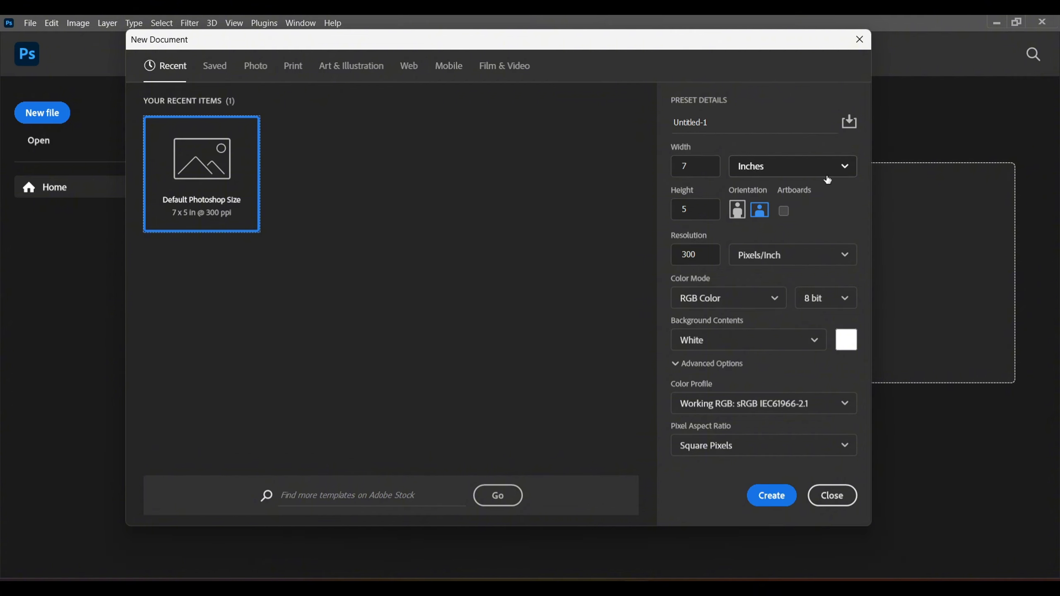
pyautogui.click(842, 166)
pyautogui.click(797, 194)
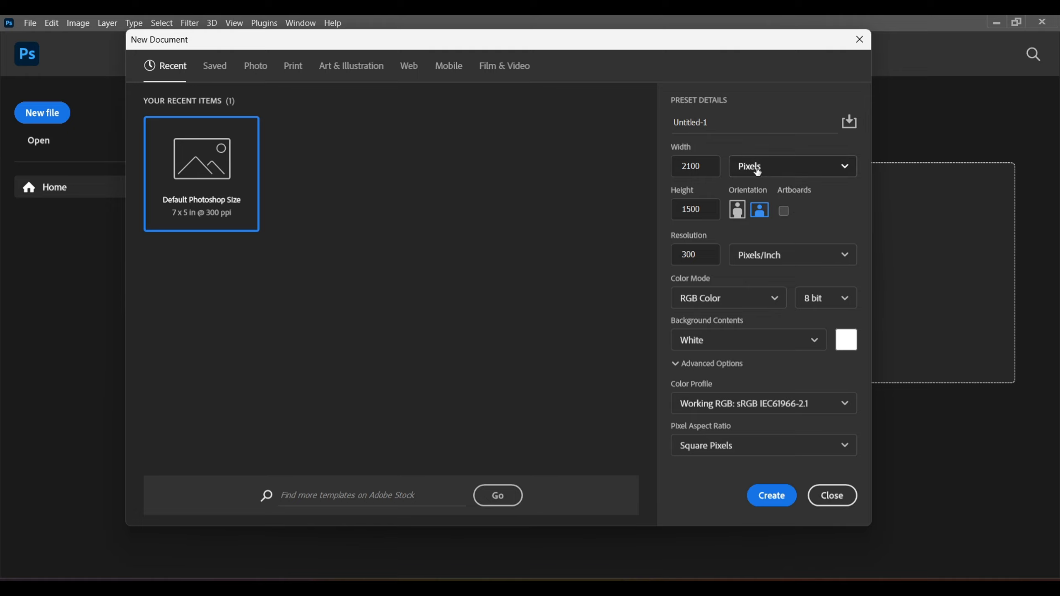
pyautogui.doubleClick(707, 170)
pyautogui.write('320')
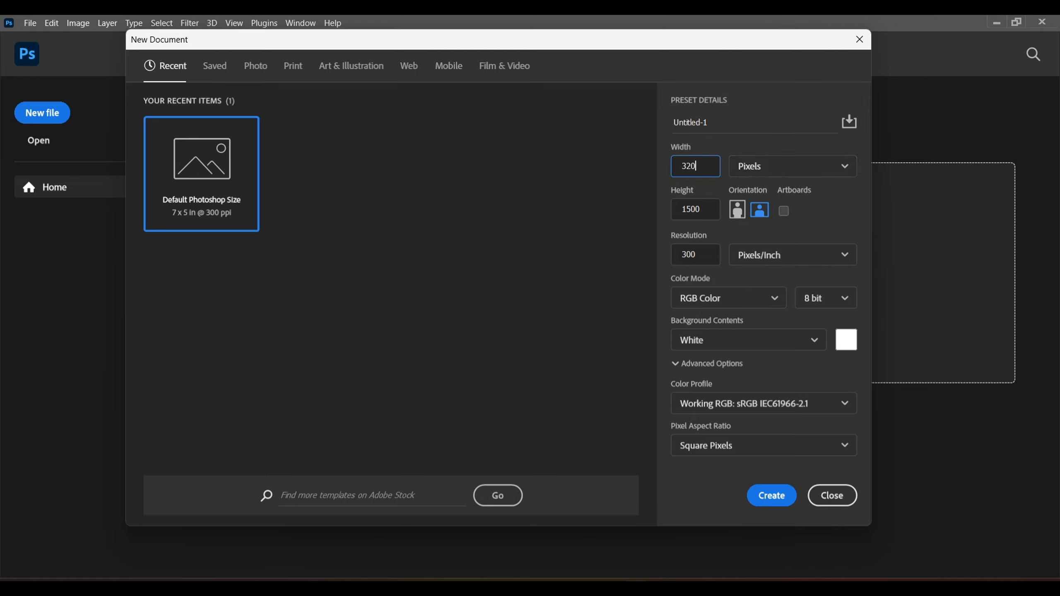
pyautogui.doubleClick(692, 209)
pyautogui.write('3200')
pyautogui.click(785, 497)
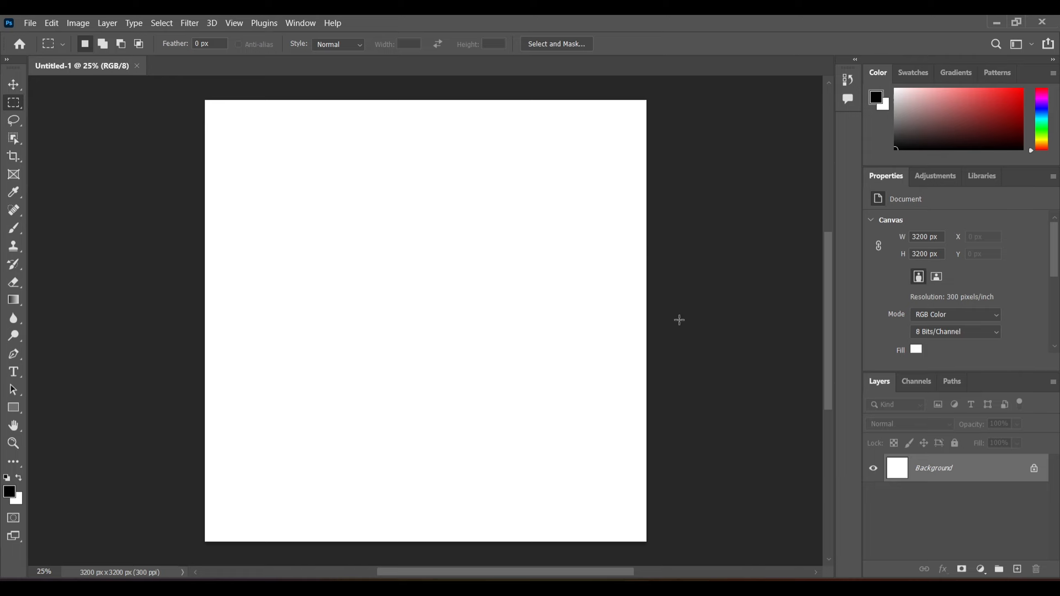
# Step: Unlock the background layer and place the second white plain t-shirt mockup image from the Downloads folder in the document
pyautogui.click(1033, 470)
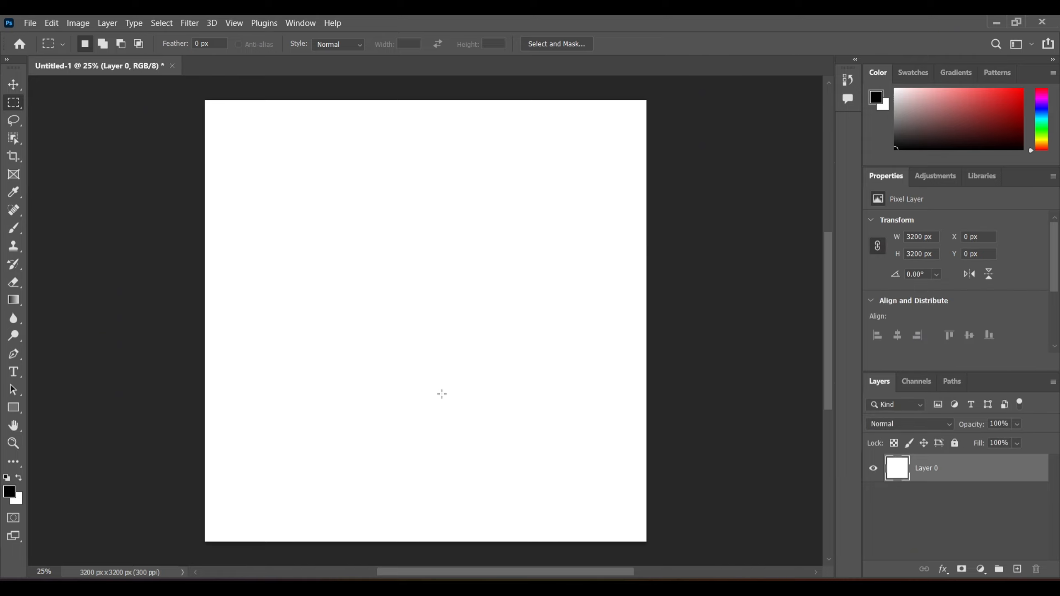
pyautogui.moveTo(454, 590)
pyautogui.click(397, 545)
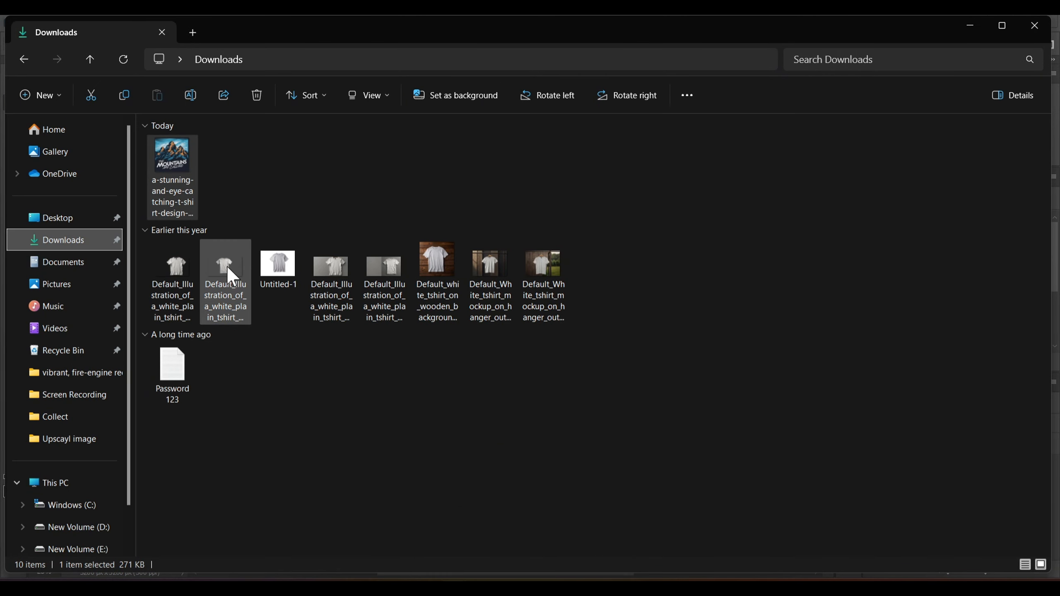
pyautogui.moveTo(228, 268); pyautogui.dragTo(415, 283)
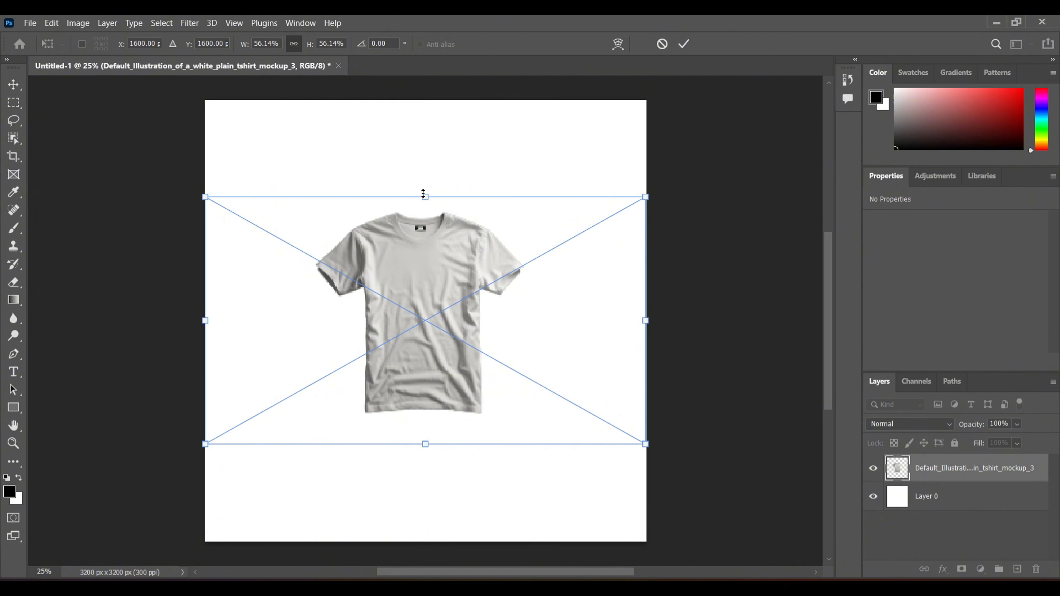
# Step: Scale the placed t-shirt to 100%, move it to about X 1648, Y 1720 px, and apply the placement
pyautogui.moveTo(424, 193); pyautogui.dragTo(425, 100)
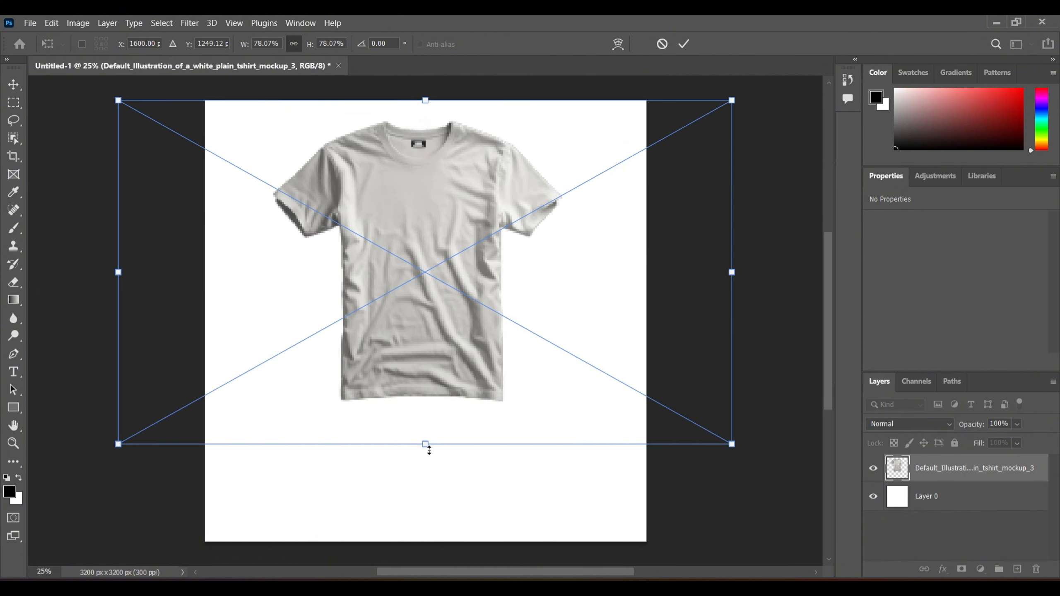
pyautogui.moveTo(428, 451); pyautogui.dragTo(428, 542)
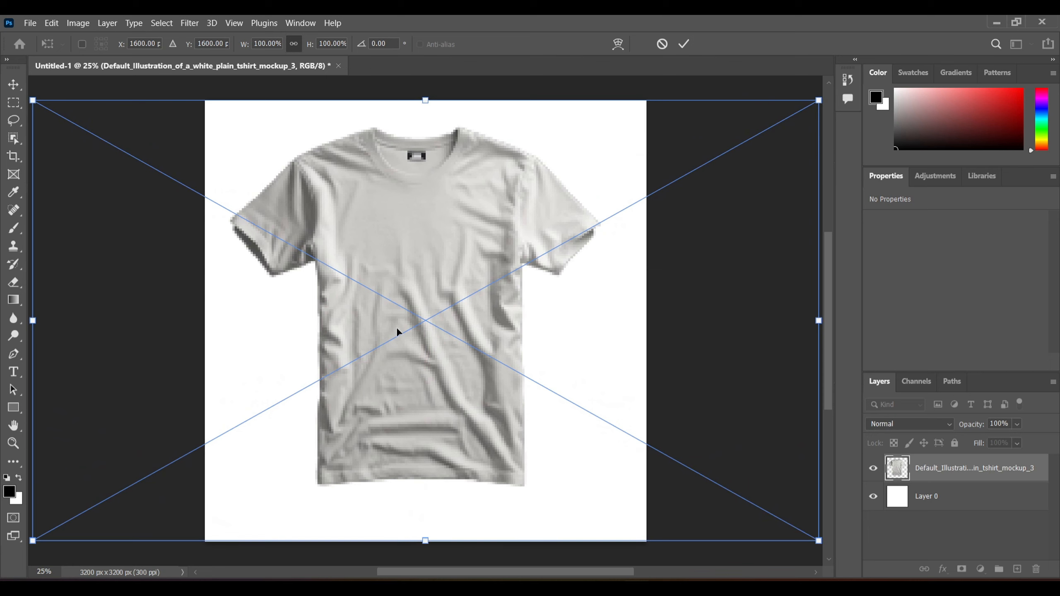
pyautogui.moveTo(396, 332)
pyautogui.mouseDown()
pyautogui.moveTo(419, 355)
pyautogui.moveTo(402, 343)
pyautogui.mouseUp()
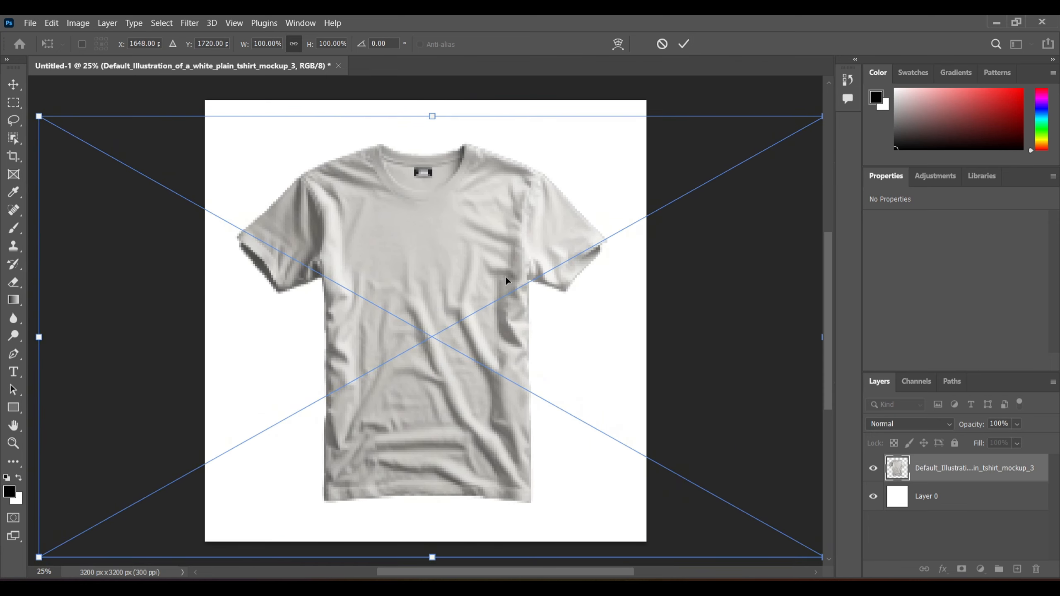
pyautogui.click(691, 44)
# Step: Bring the grouped mountain design from Illustrator into the Photoshop t-shirt document as a vector smart object
pyautogui.press('m')
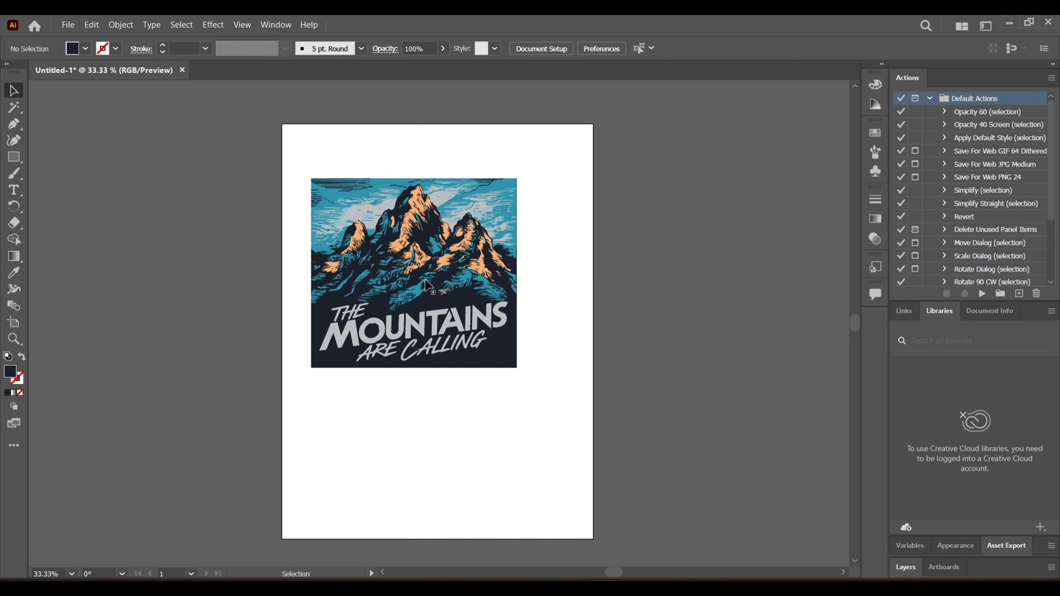
pyautogui.moveTo(426, 280); pyautogui.dragTo(614, 561)
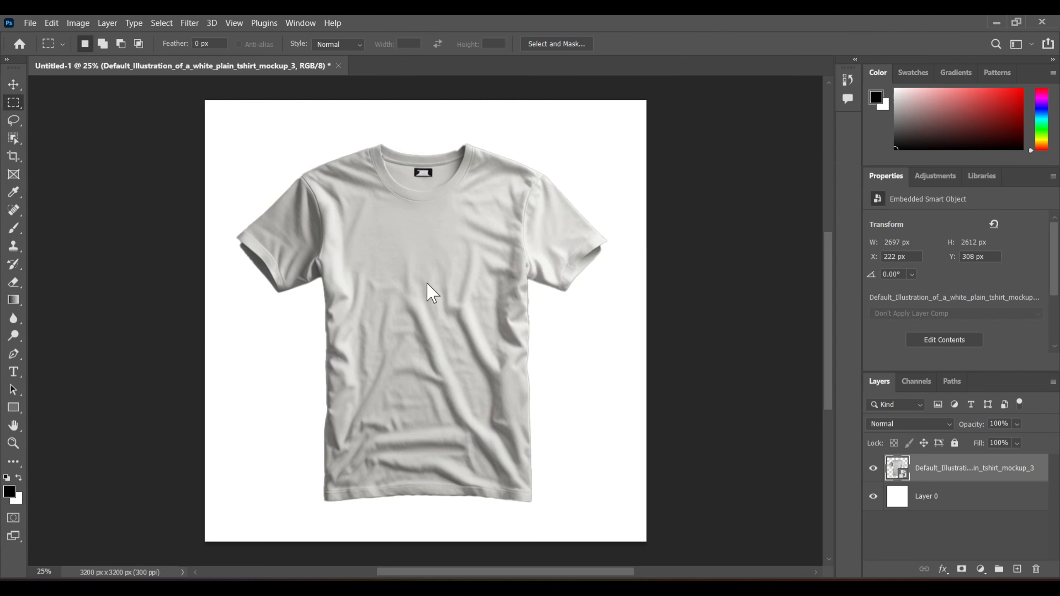
pyautogui.hotkey('ctrl', 'v')
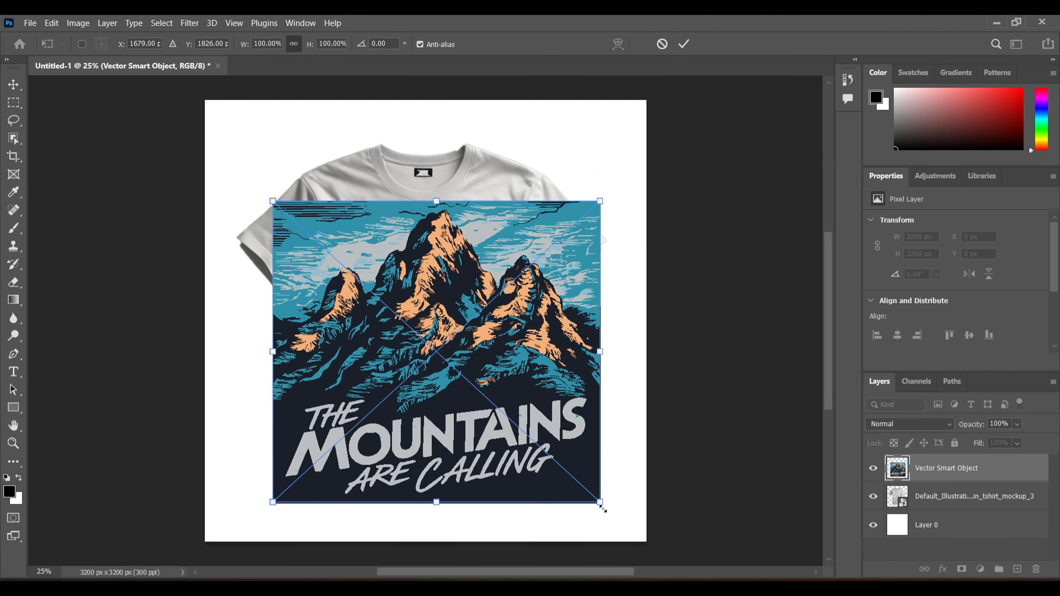
# Step: Scale the mountain design to about 43.5%, position it on the shirt's chest at about X 1608, Y 1511 px, and apply the placement
pyautogui.moveTo(600, 505); pyautogui.dragTo(429, 345)
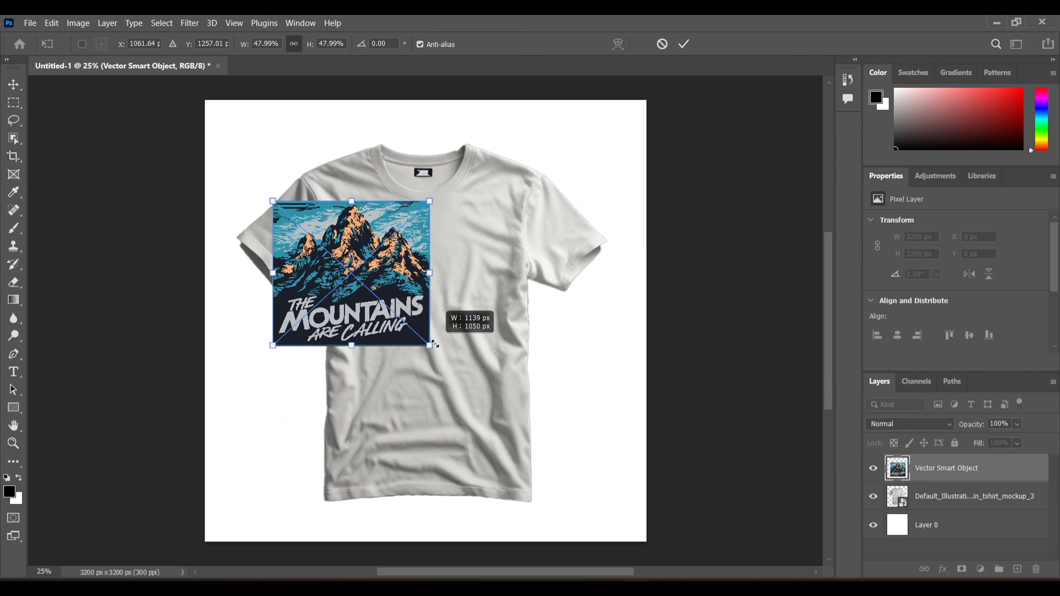
pyautogui.moveTo(357, 279); pyautogui.dragTo(429, 324)
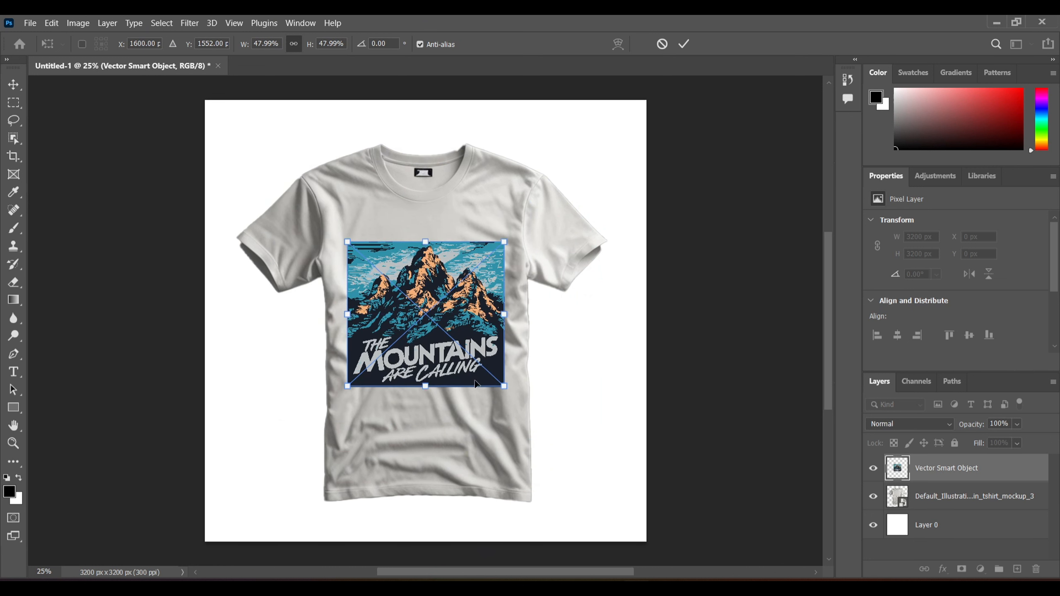
pyautogui.press('Right')
pyautogui.press('Right')
pyautogui.press('Right')
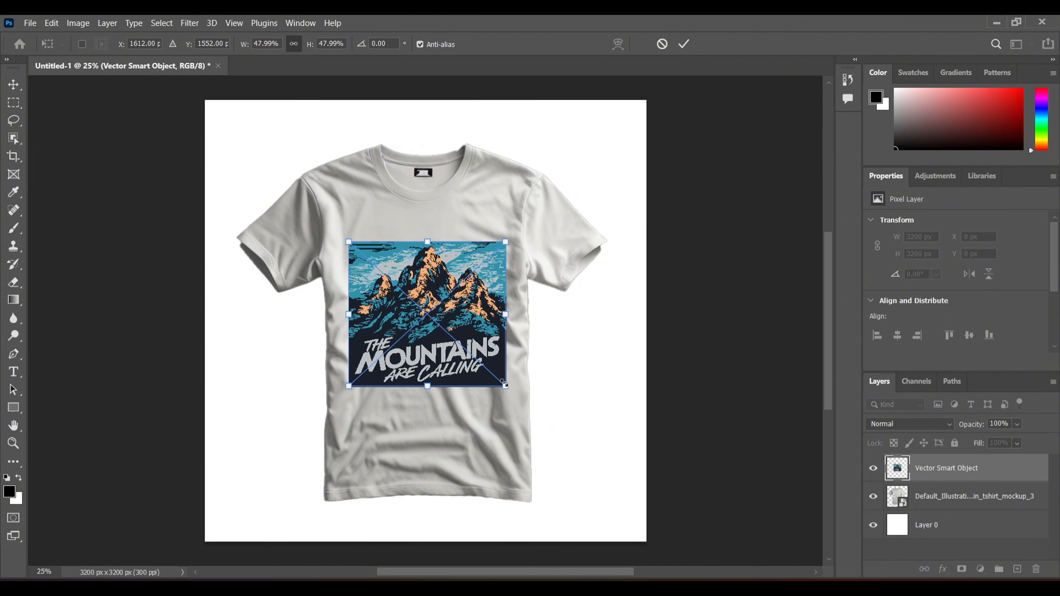
pyautogui.moveTo(506, 386); pyautogui.dragTo(490, 371)
pyautogui.moveTo(432, 319); pyautogui.dragTo(444, 318)
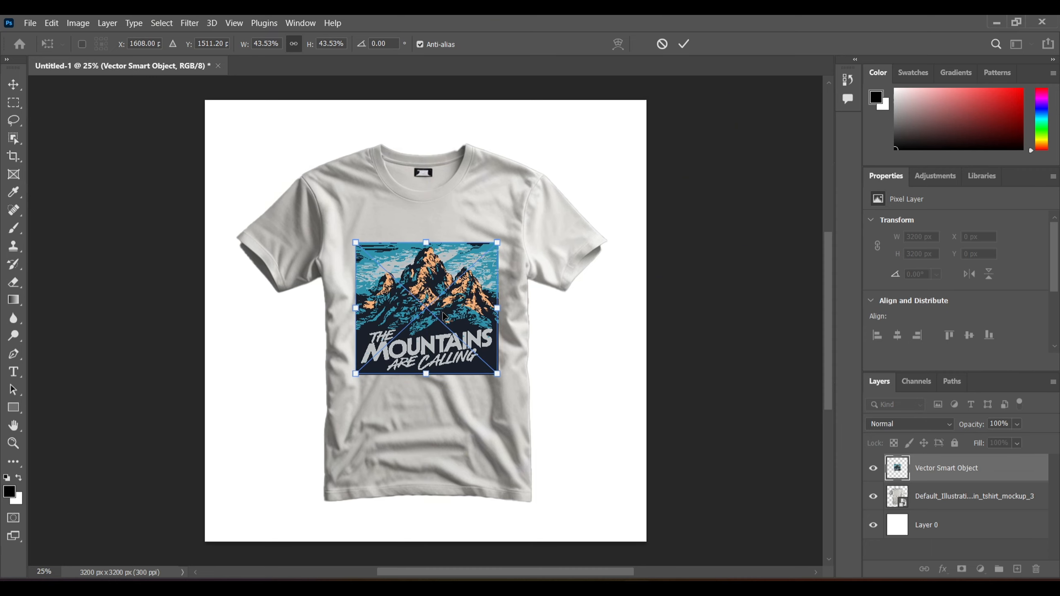
pyautogui.click(685, 45)
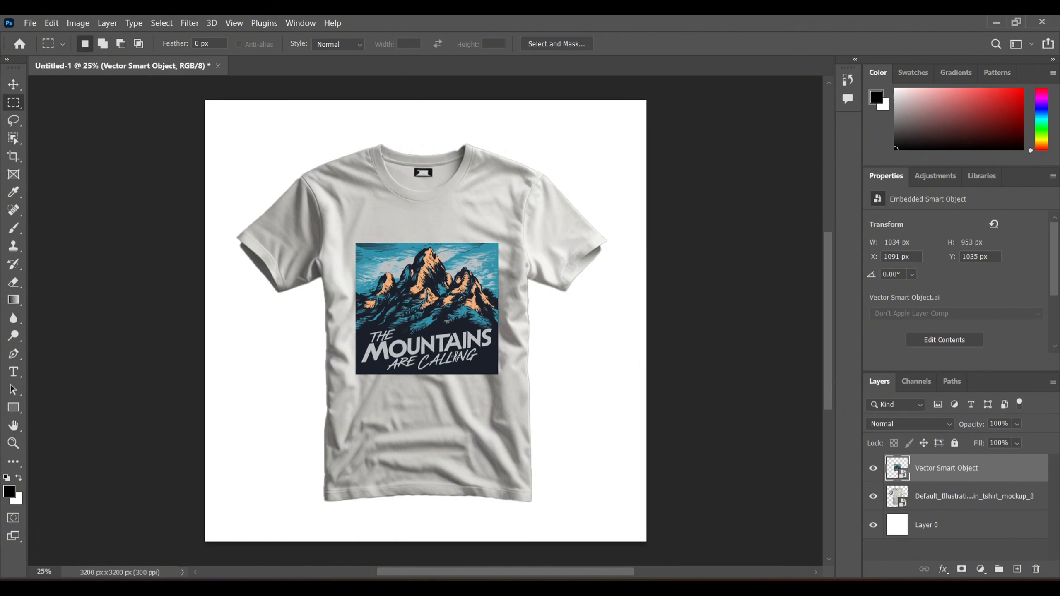
# Step: Set the mountain design layer's blending mode to Multiply and inspect how it blends with the shirt folds
pyautogui.scroll(1, 458, 360)
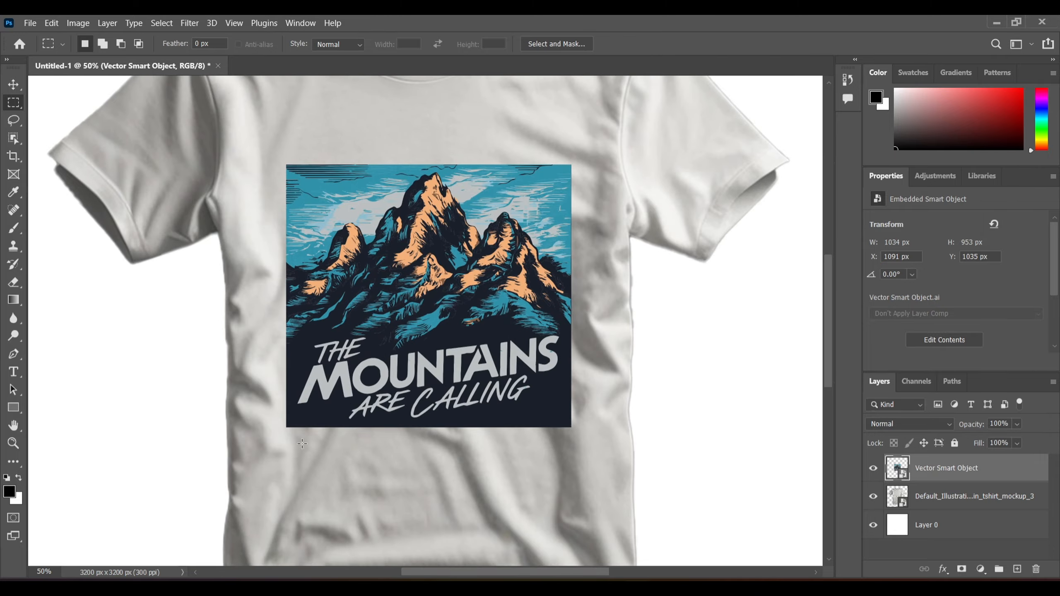
pyautogui.scroll(-2, 524, 328)
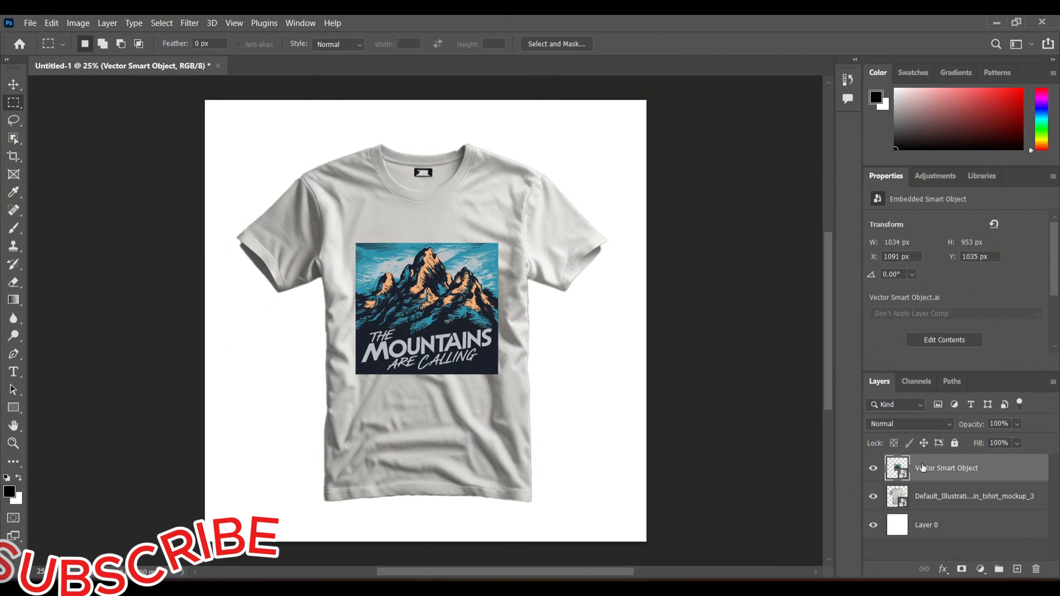
pyautogui.click(923, 425)
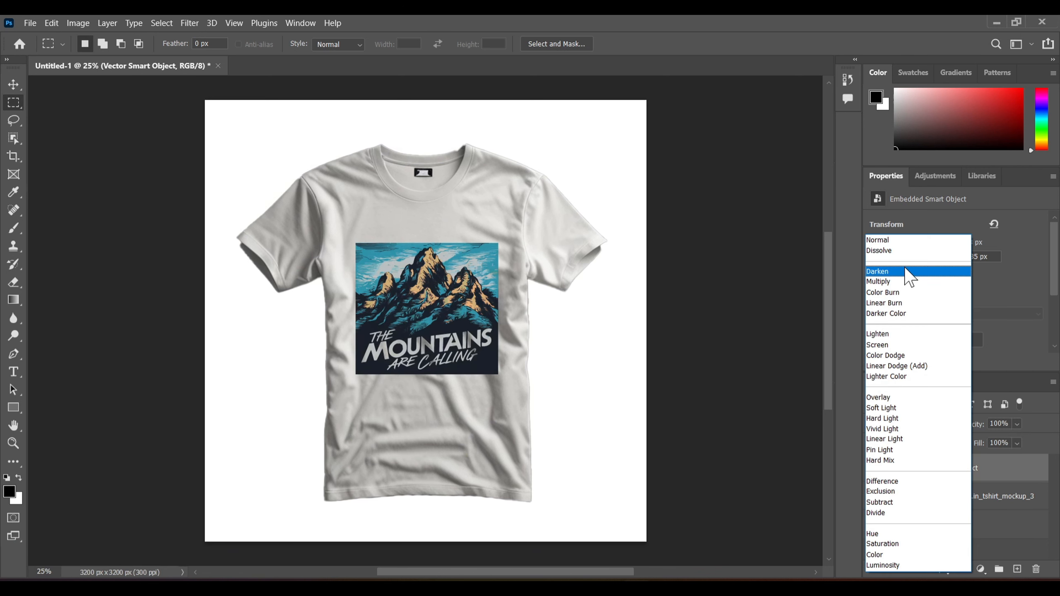
pyautogui.click(897, 282)
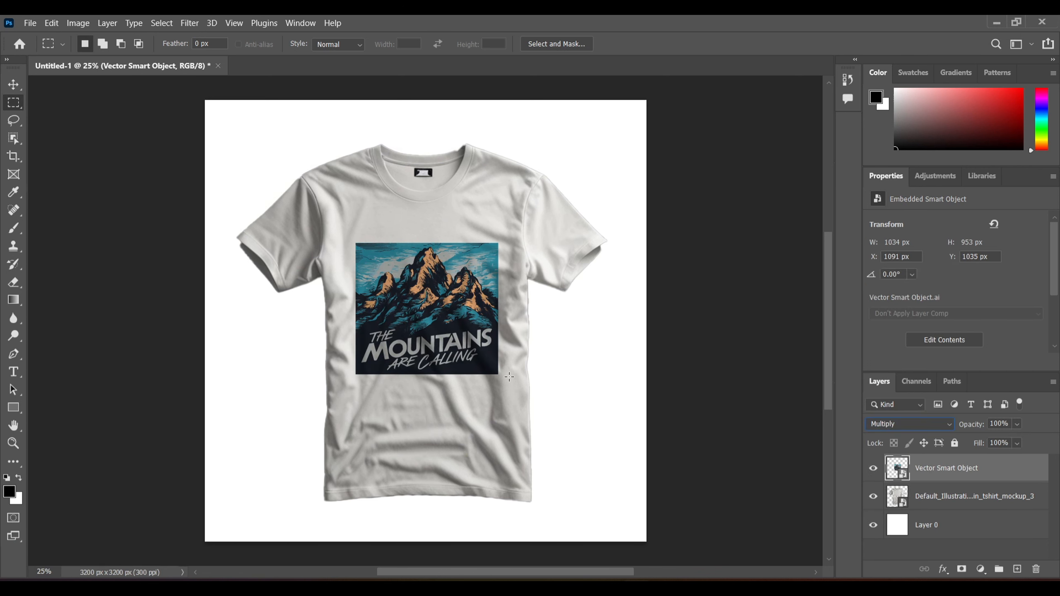
pyautogui.hotkey('ctrl', '+')
pyautogui.hotkey('ctrl', '+')
pyautogui.hotkey('ctrl', '+')
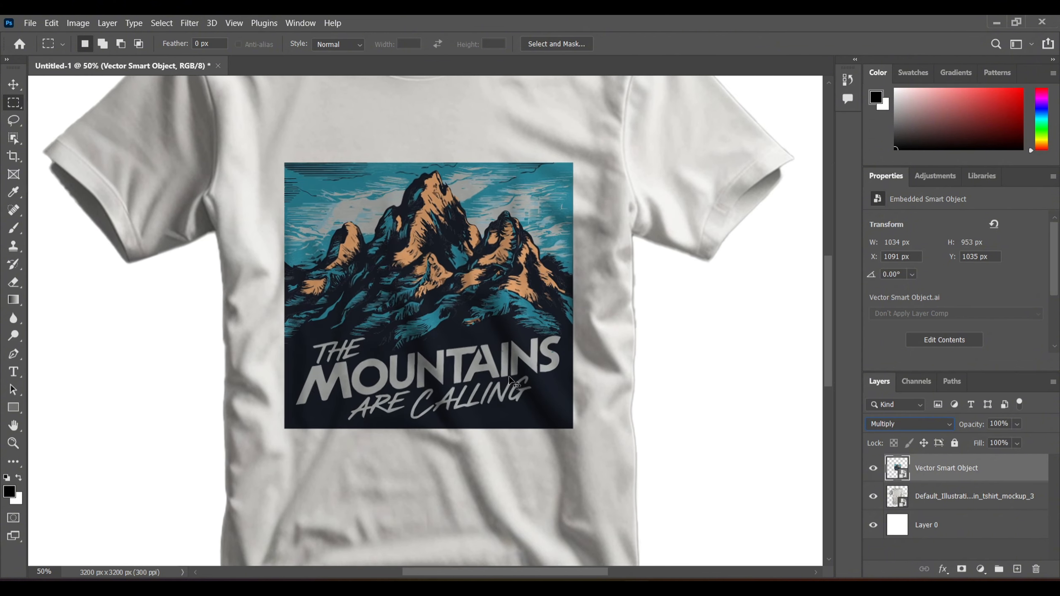
pyautogui.hotkey('ctrl', '0')
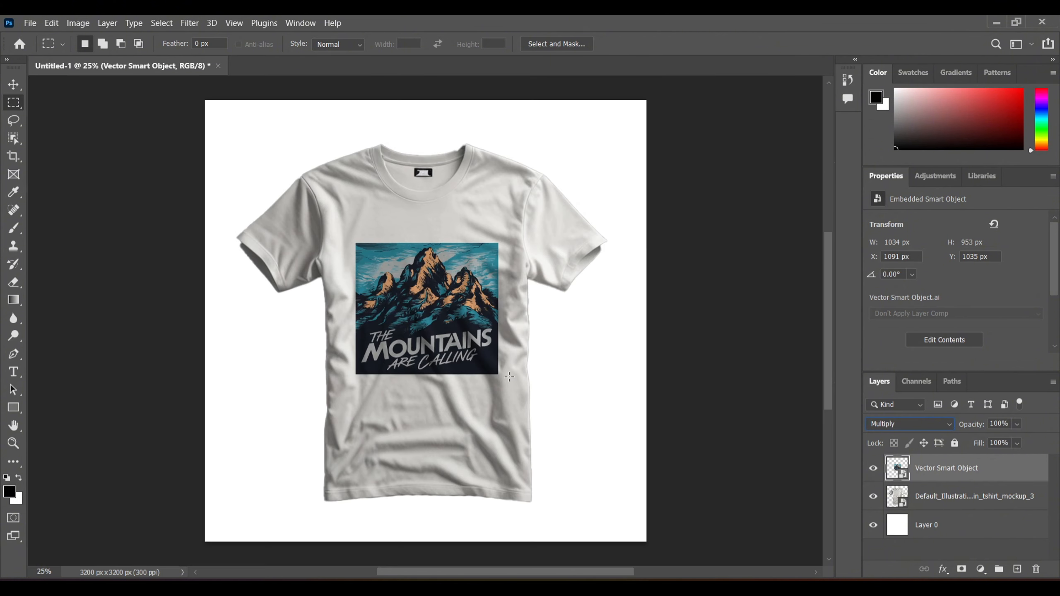